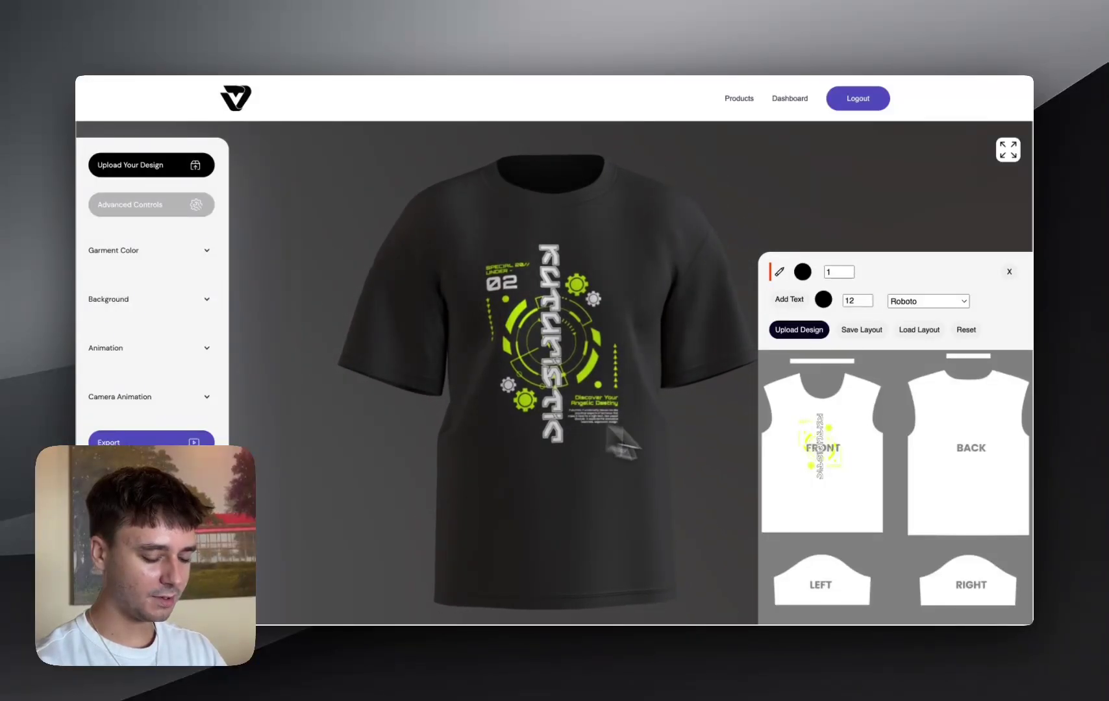
Step: Nudge the Futuristic Cyberpunk print right on the FRONT template, then orbit the shirt to check every side
left_click_drag(827, 472, 808, 386)
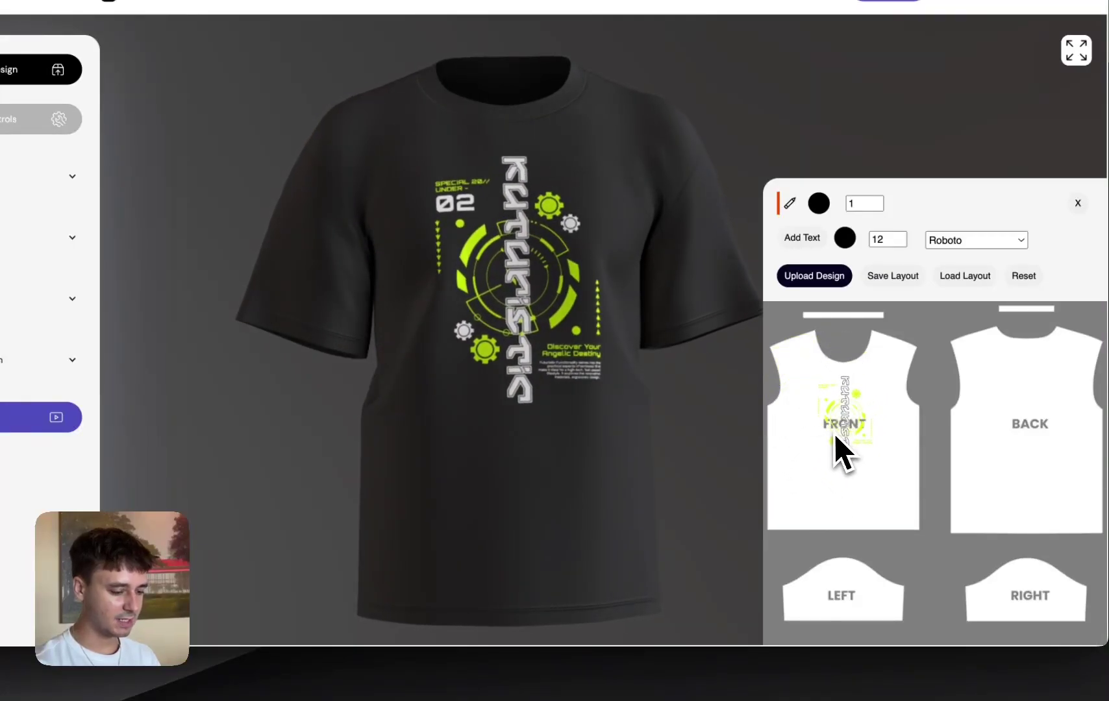
left_click_drag(446, 458, 723, 343)
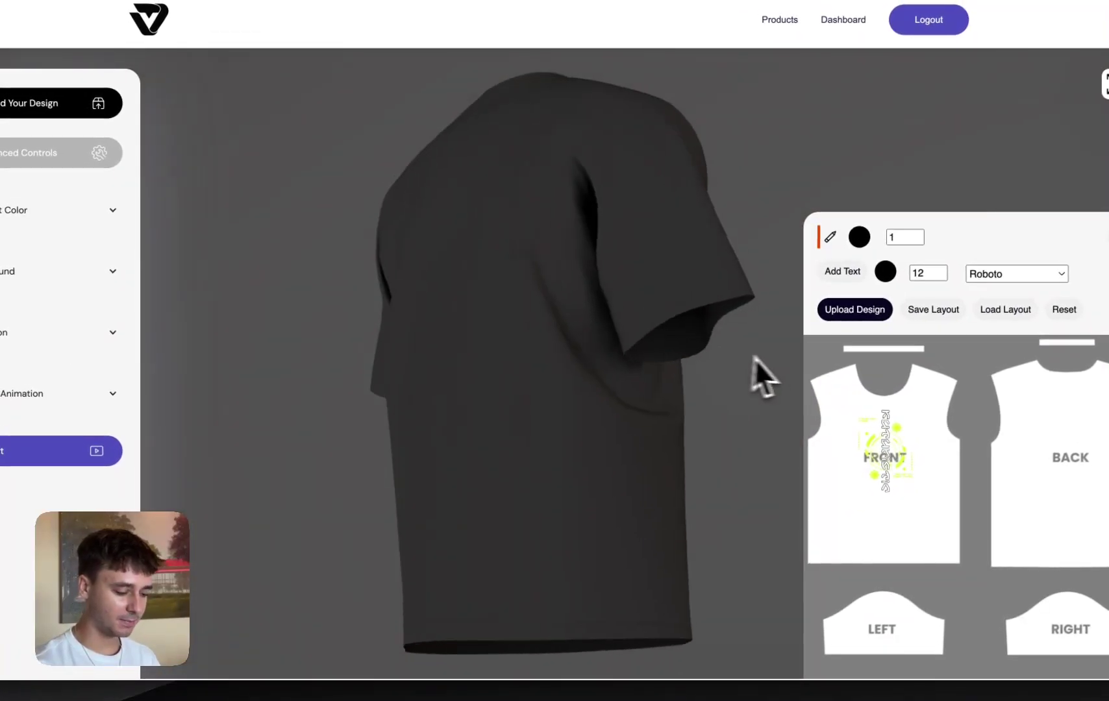
left_click_drag(763, 377, 200, 424)
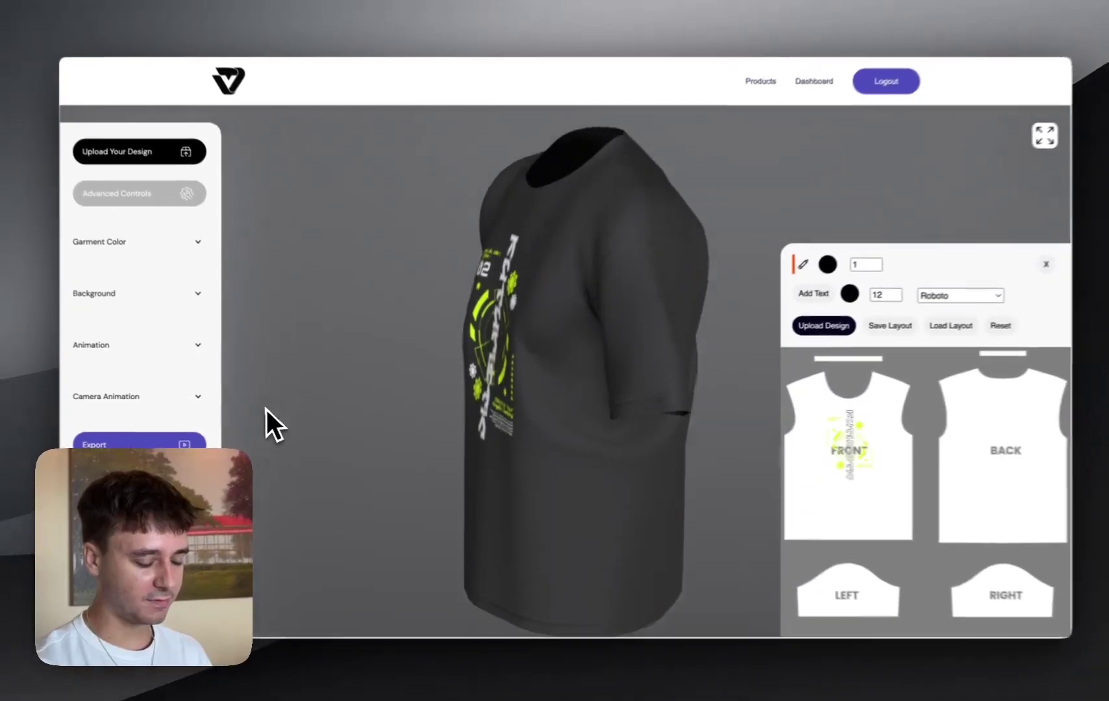
left_click_drag(266, 409, 427, 335)
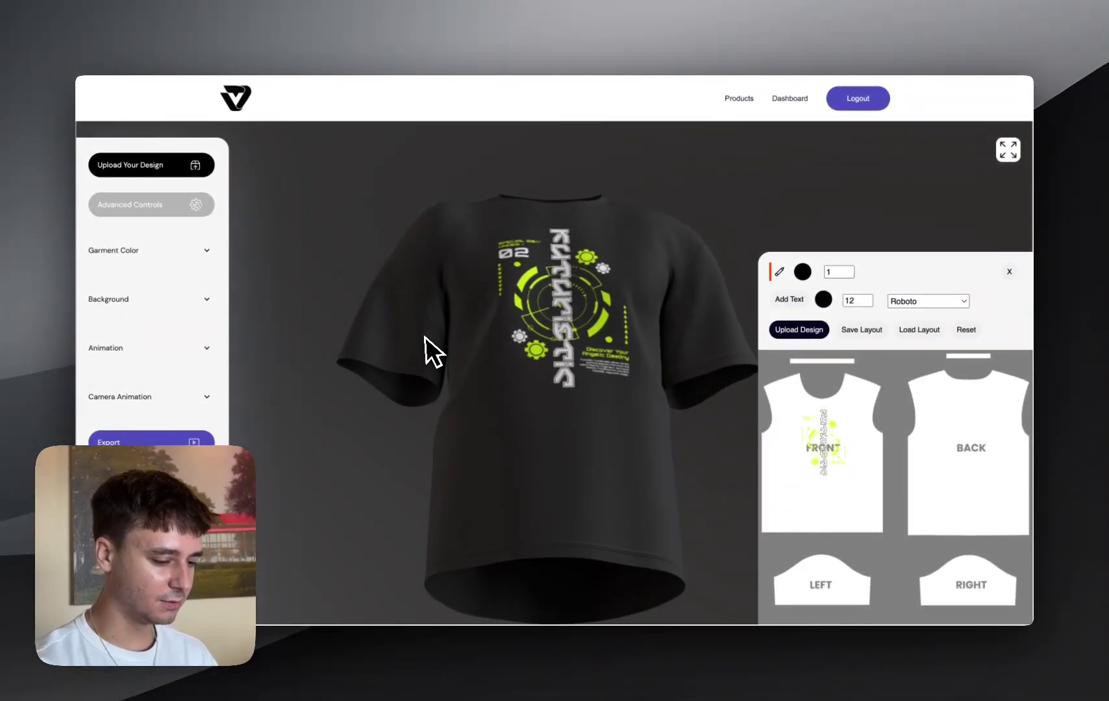
Step: Set Acid Wash to 0.7 in the Advanced Controls
left_click(147, 250)
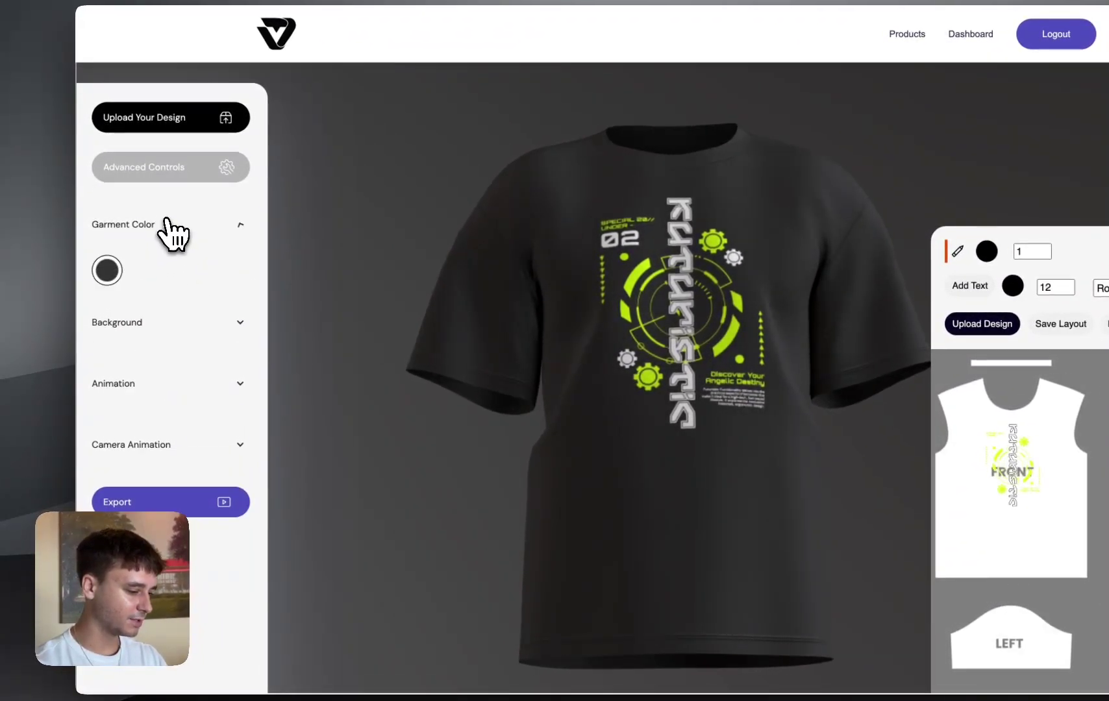
left_click(162, 169)
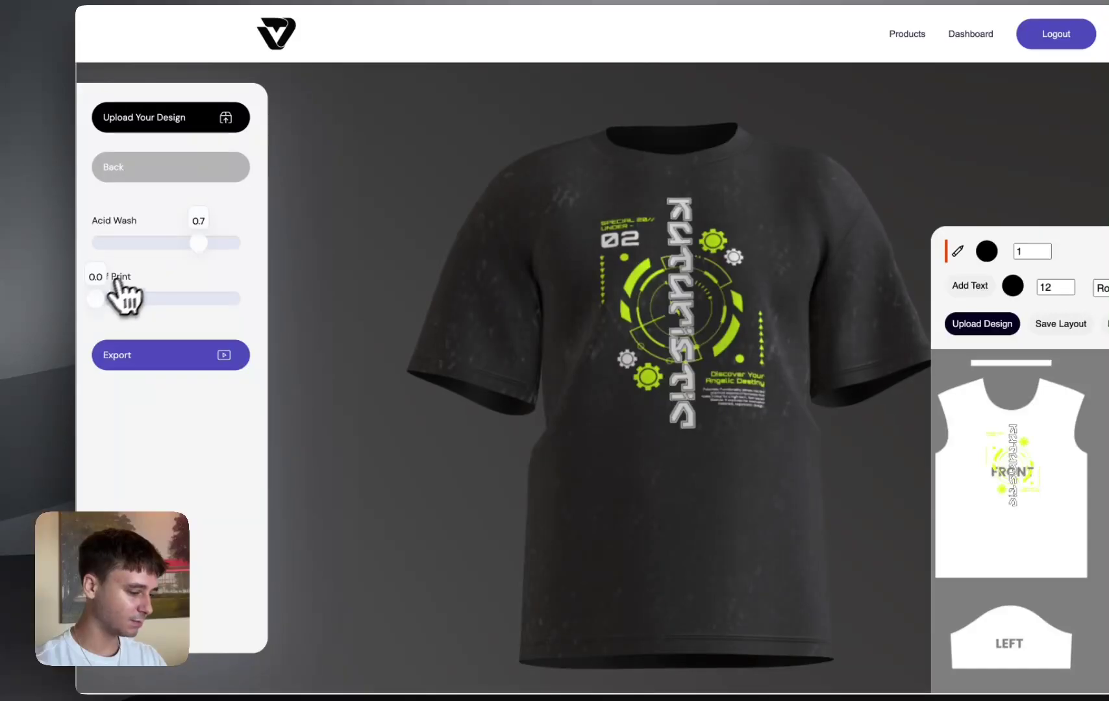
left_click(180, 172)
Step: Apply the walking animation at speed 0.2, then briefly check the Export options
left_click(189, 349)
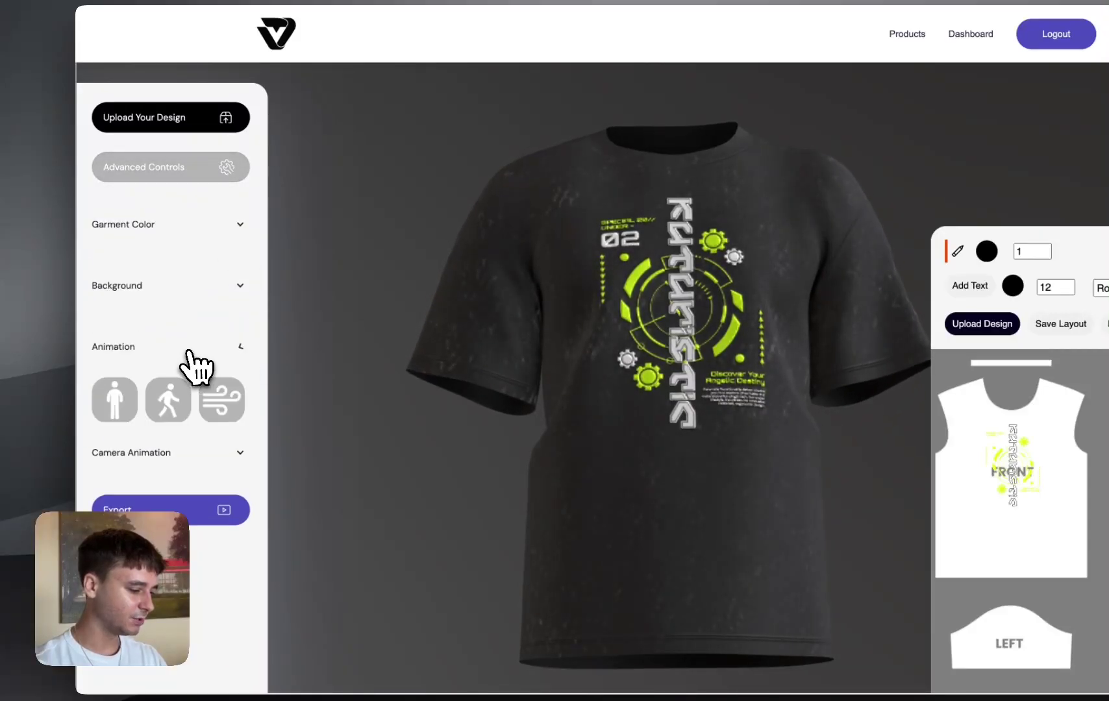
left_click(167, 399)
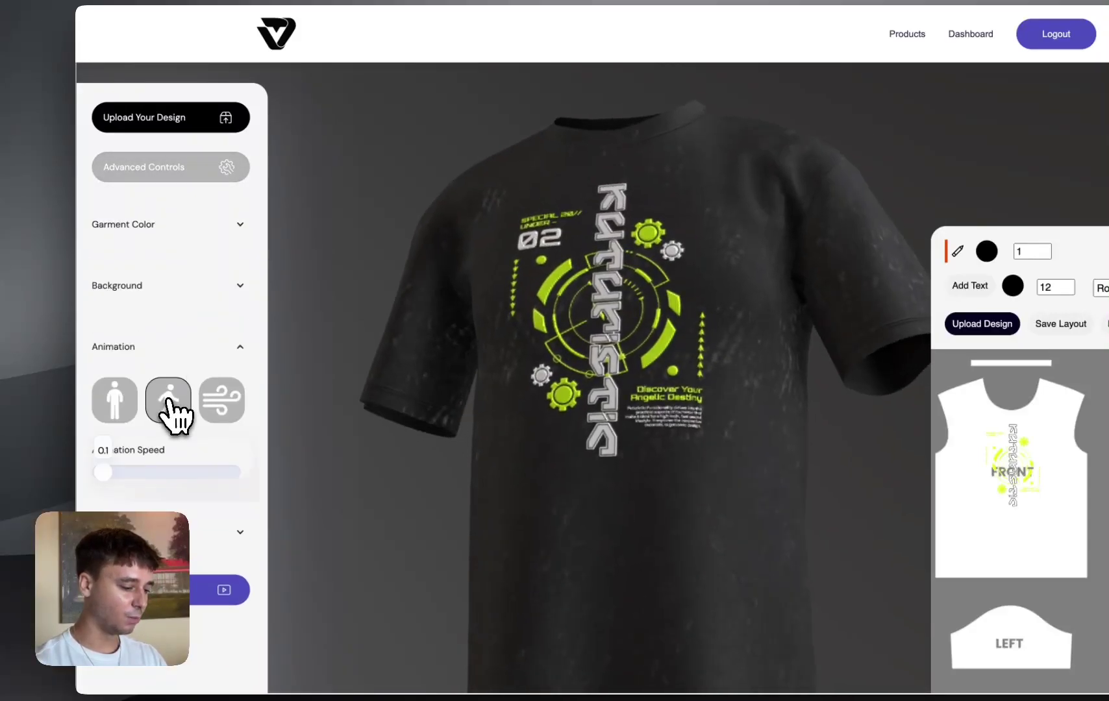
left_click_drag(103, 472, 125, 474)
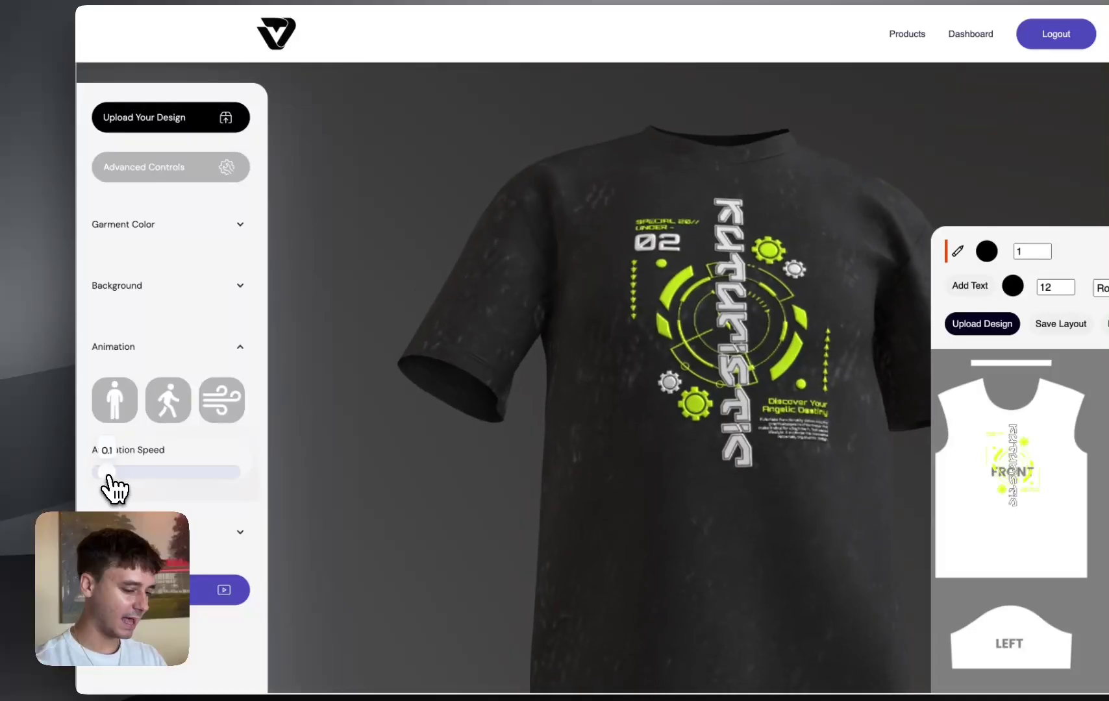
left_click(205, 397)
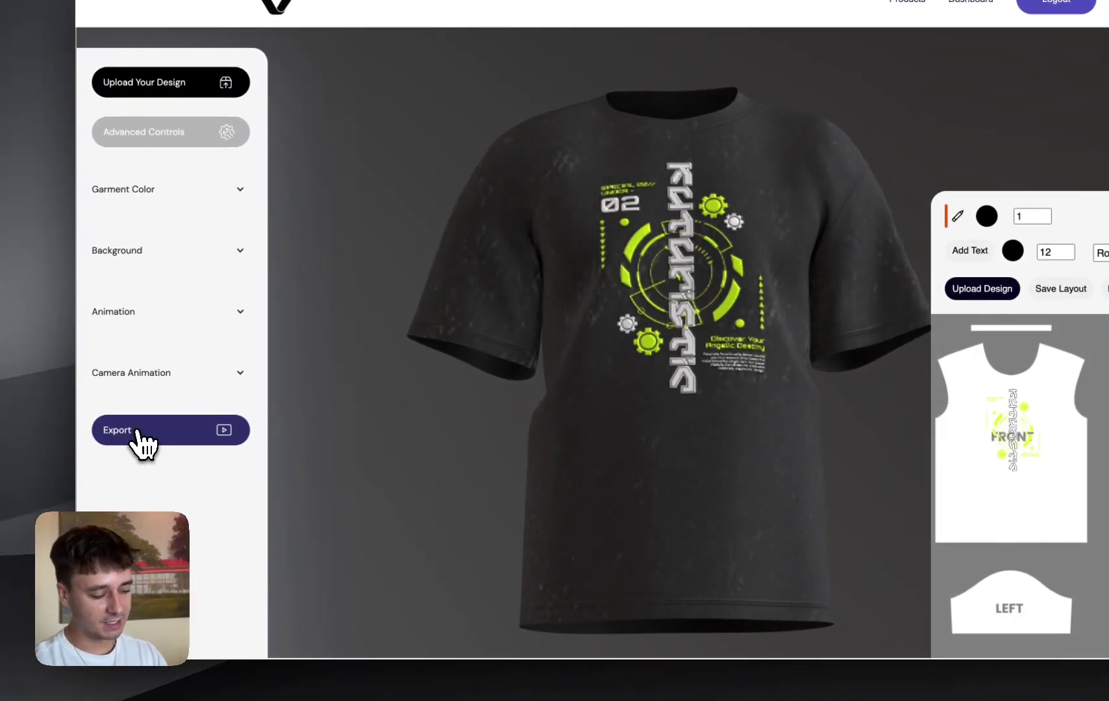
left_click(138, 434)
left_click(493, 272)
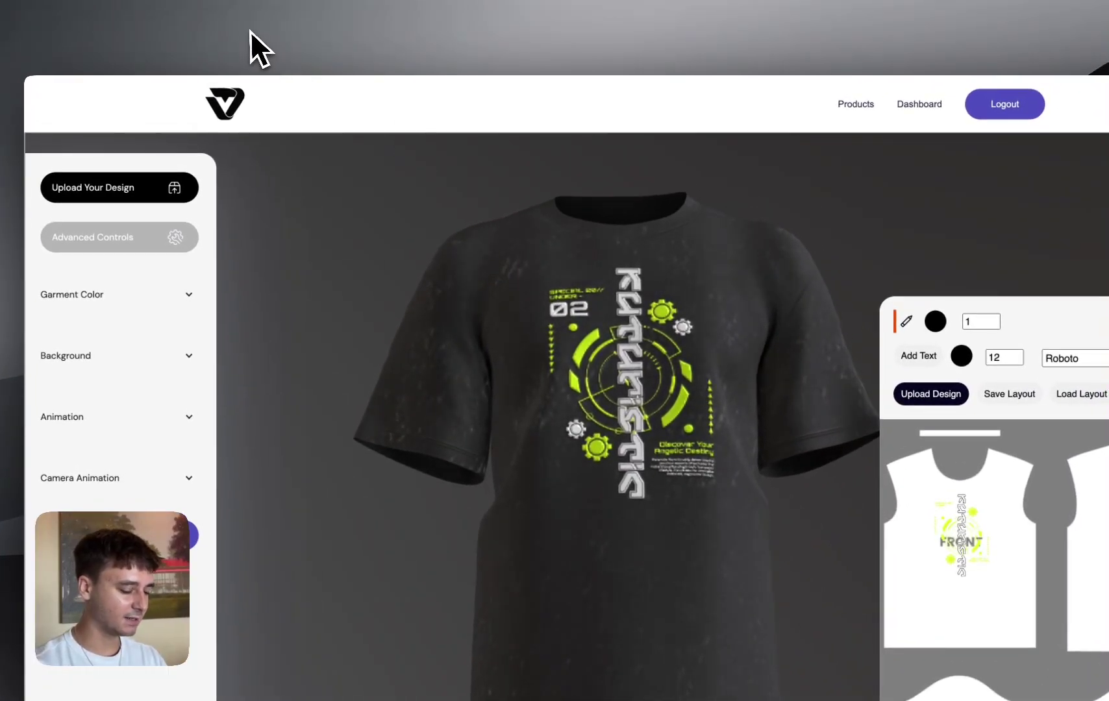
Step: Open a new Chrome tab and go to virtualthreads from the address bar
key("super+t")
type("virtualthreads")
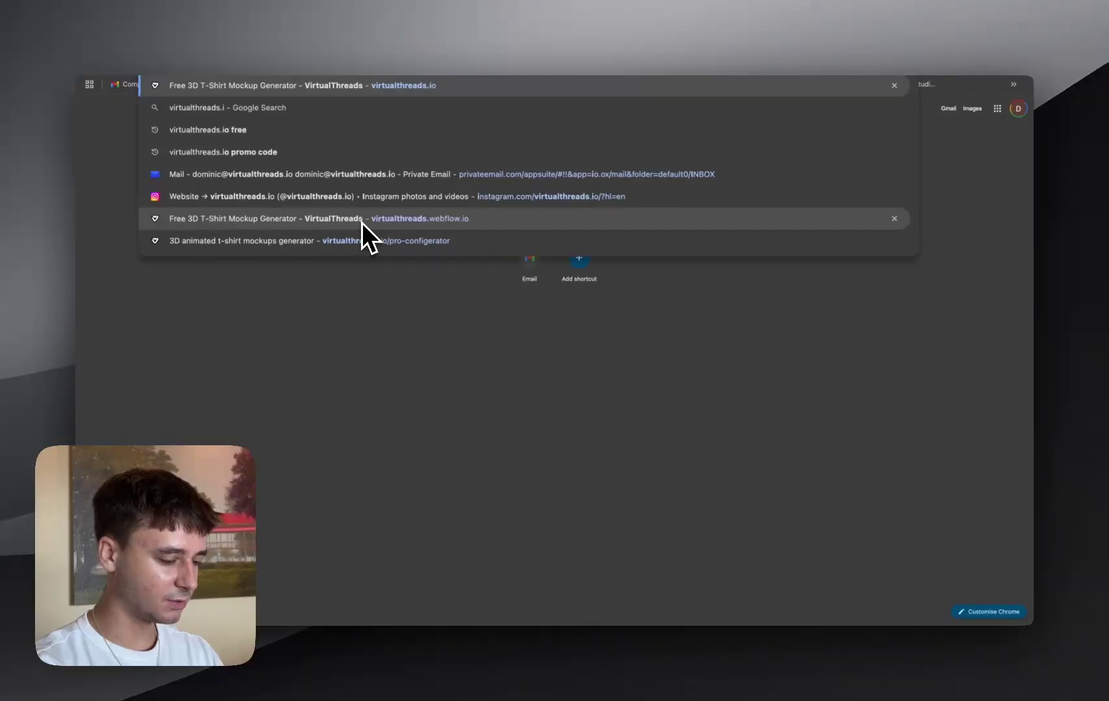
key("Escape")
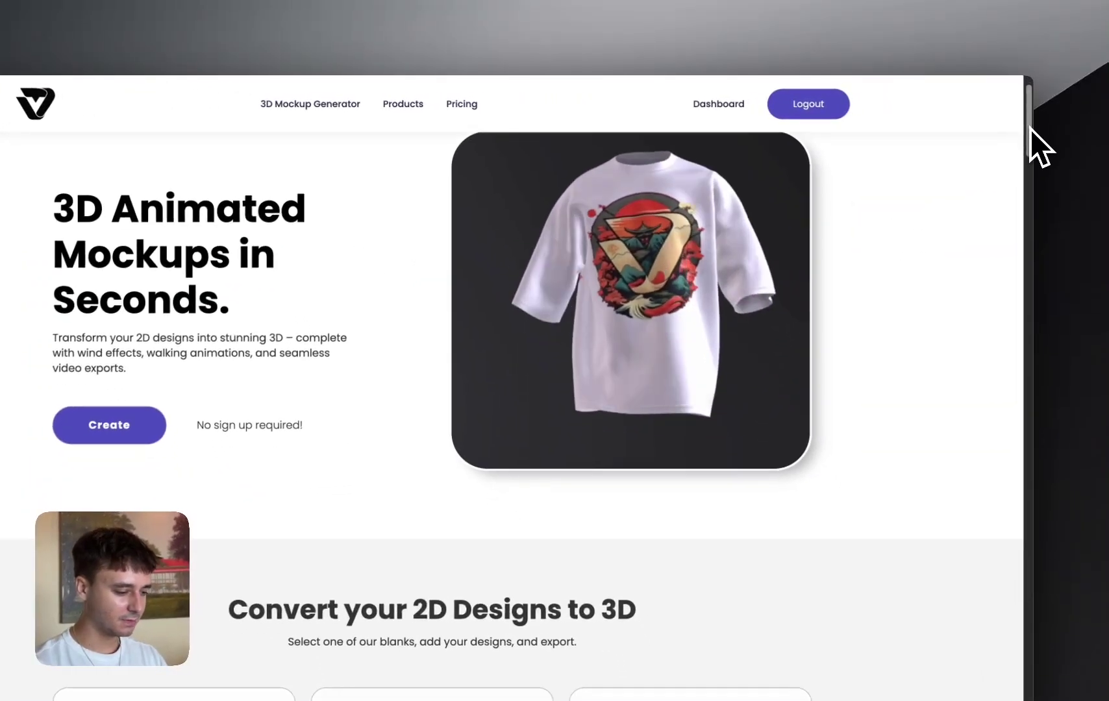
Step: Scroll down to the product blanks grid and choose the regular T-shirt card
left_click_drag(1031, 128, 1029, 191)
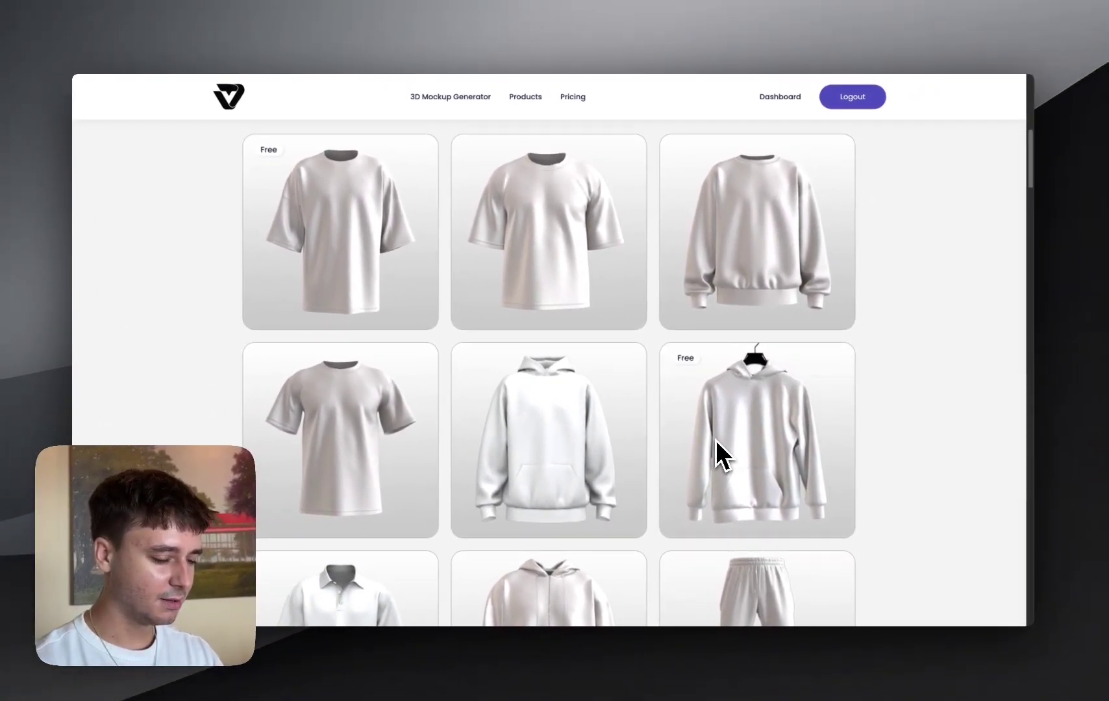
scroll(714, 468, "down", 2)
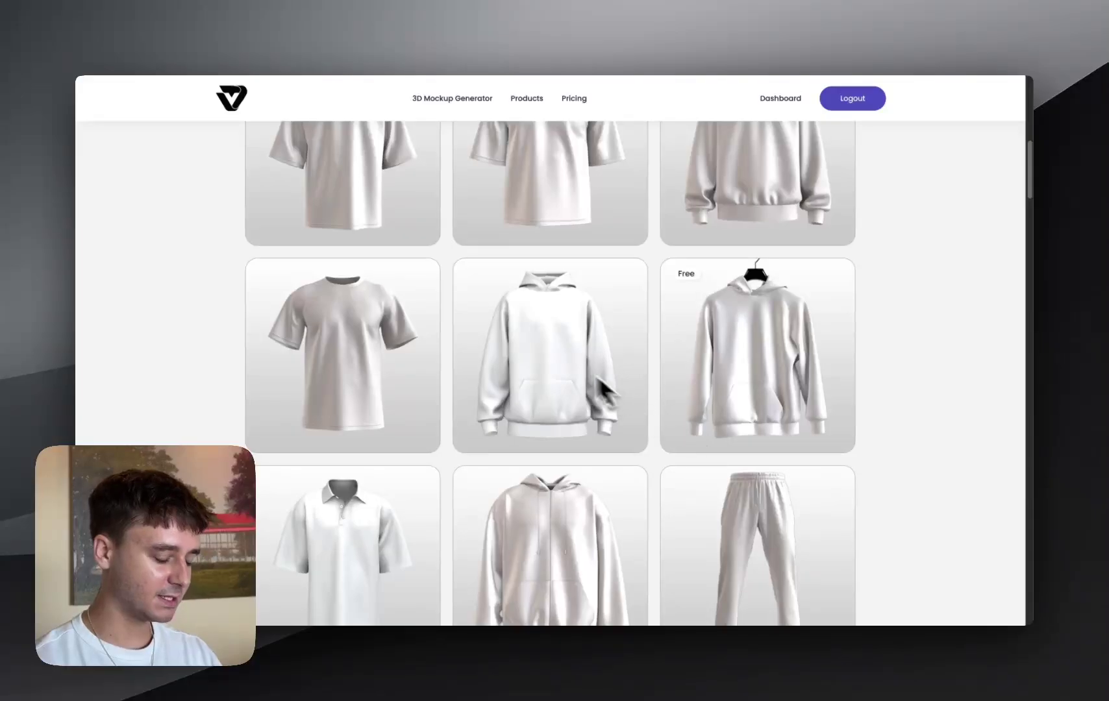
scroll(565, 354, "down", 2)
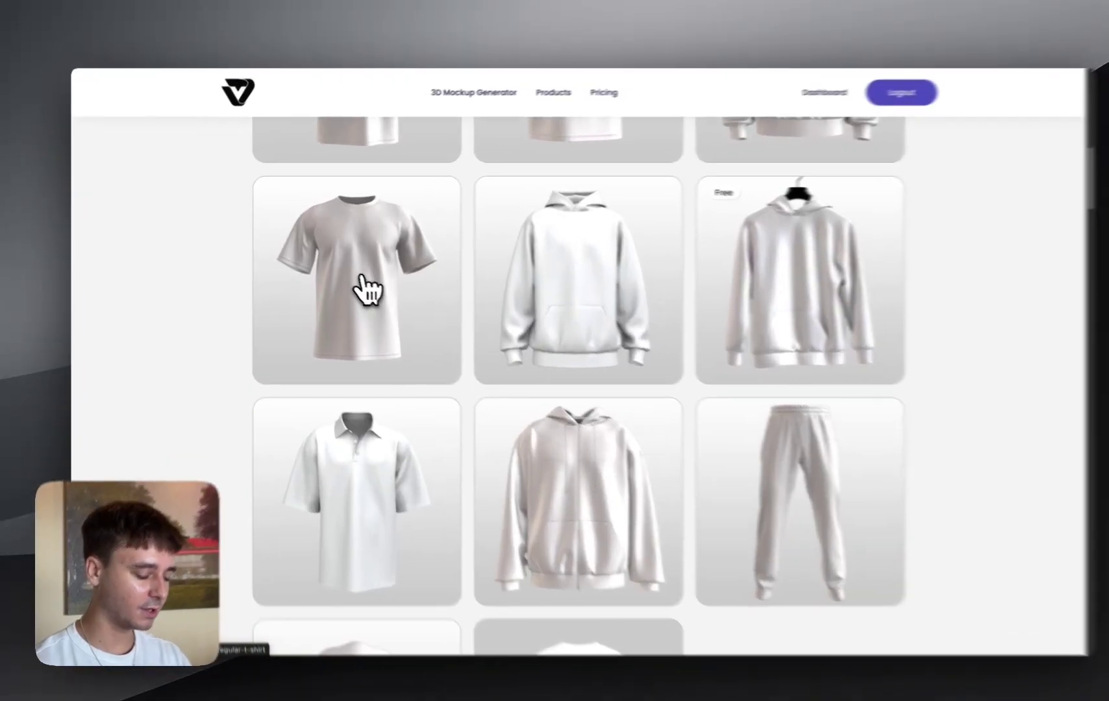
left_click(356, 284)
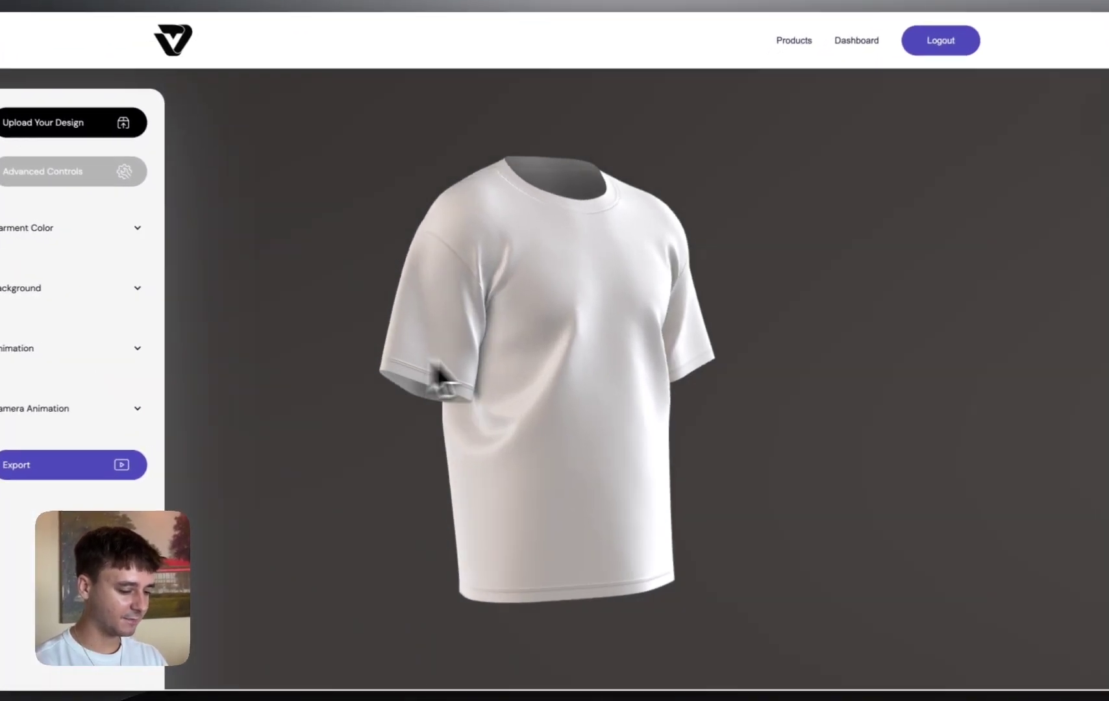
Step: Orbit and zoom around the white T-shirt's back and neckline, then open Upload Your Design
left_click_drag(439, 373, 243, 339)
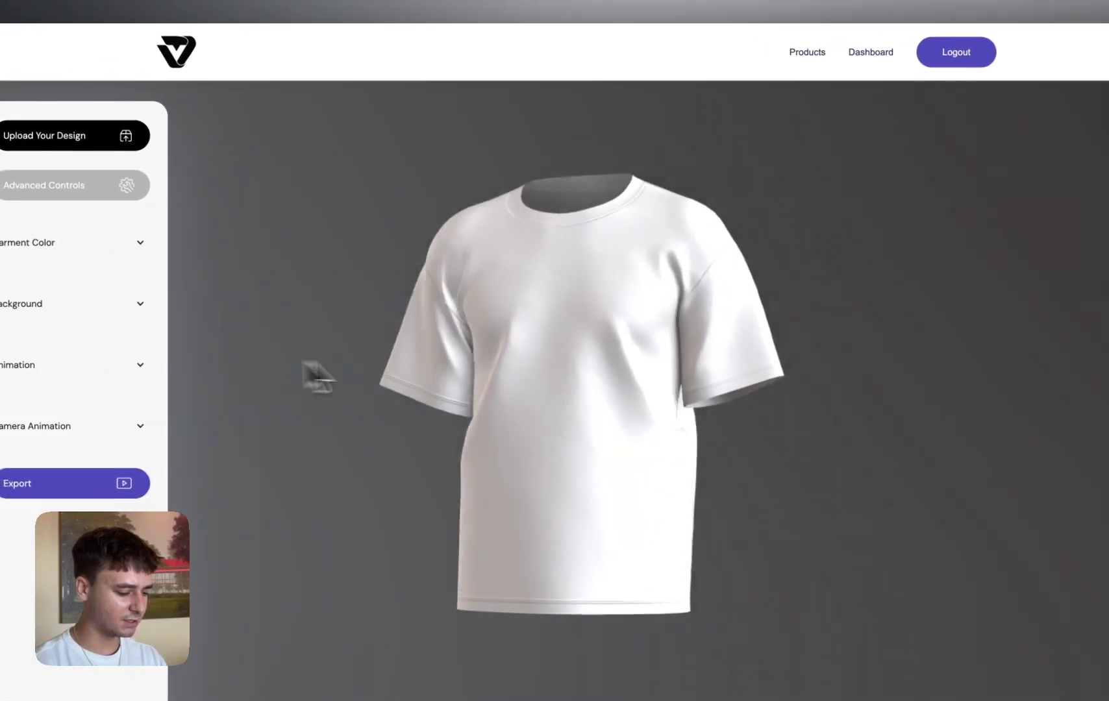
left_click_drag(310, 367, 407, 373)
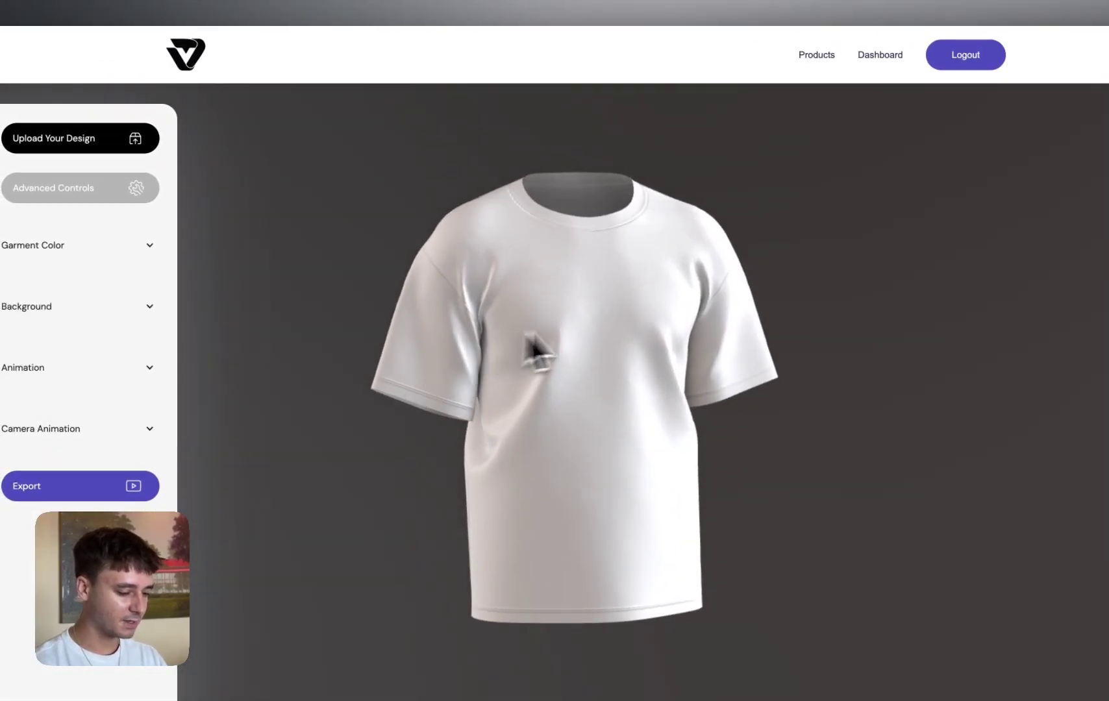
scroll(627, 331, "up", 10)
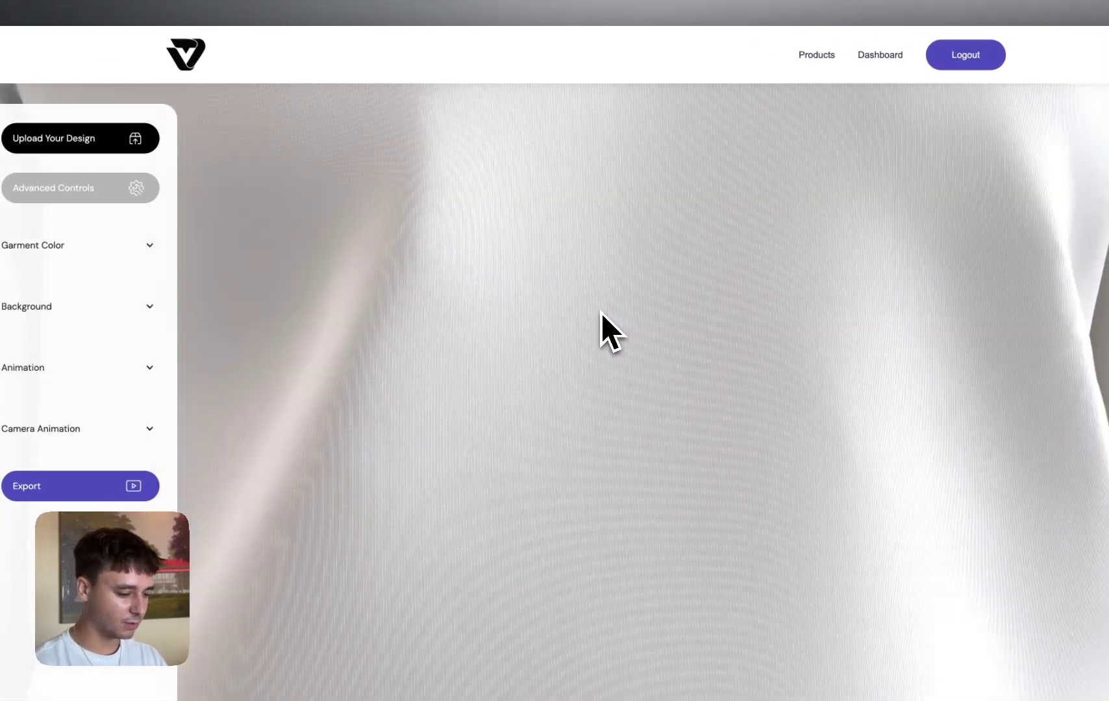
scroll(591, 321, "down", 5)
left_click_drag(582, 329, 721, 282)
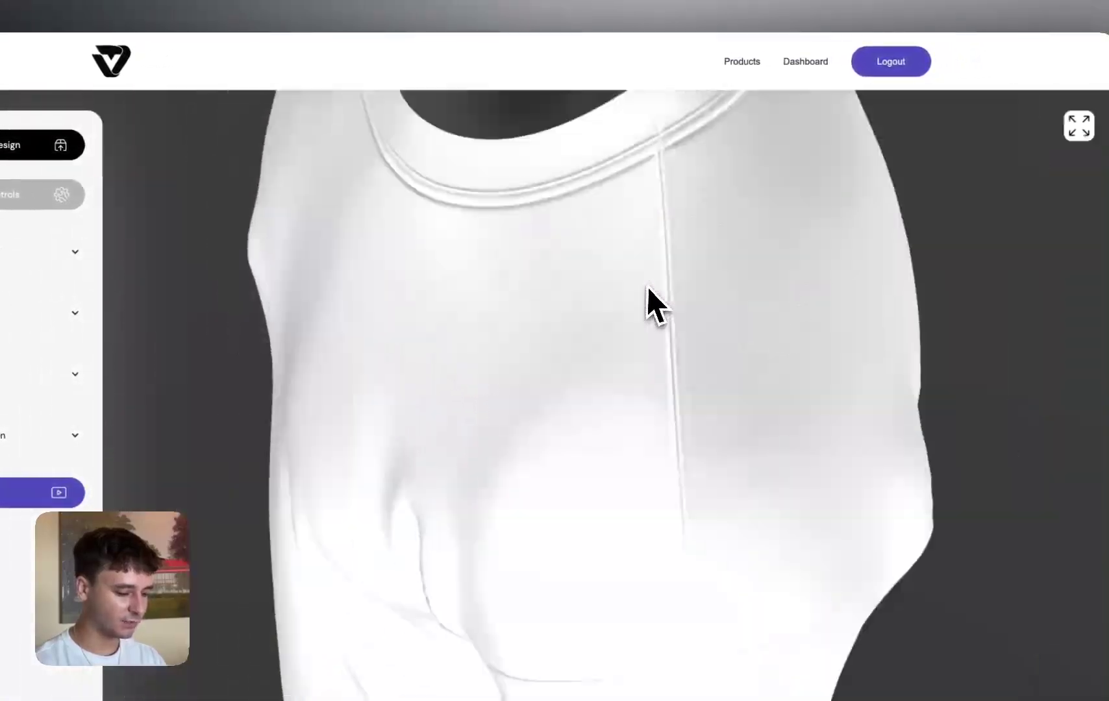
scroll(646, 286, "down", 10)
left_click_drag(631, 316, 495, 358)
scroll(492, 297, "up", 5)
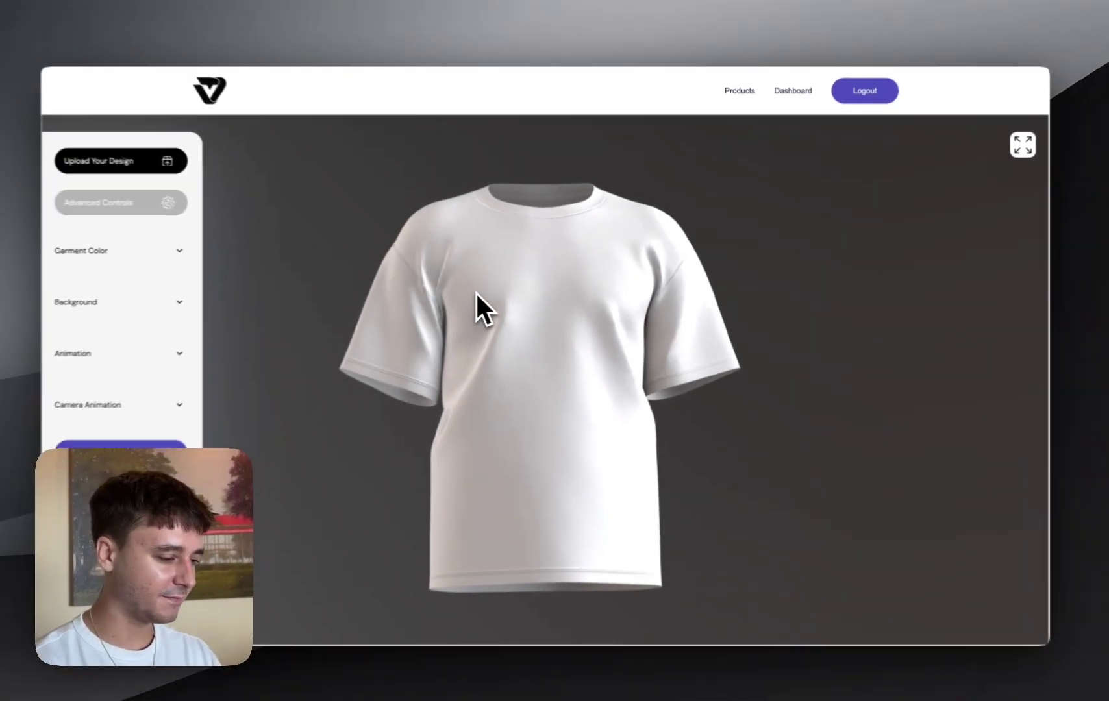
left_click(157, 170)
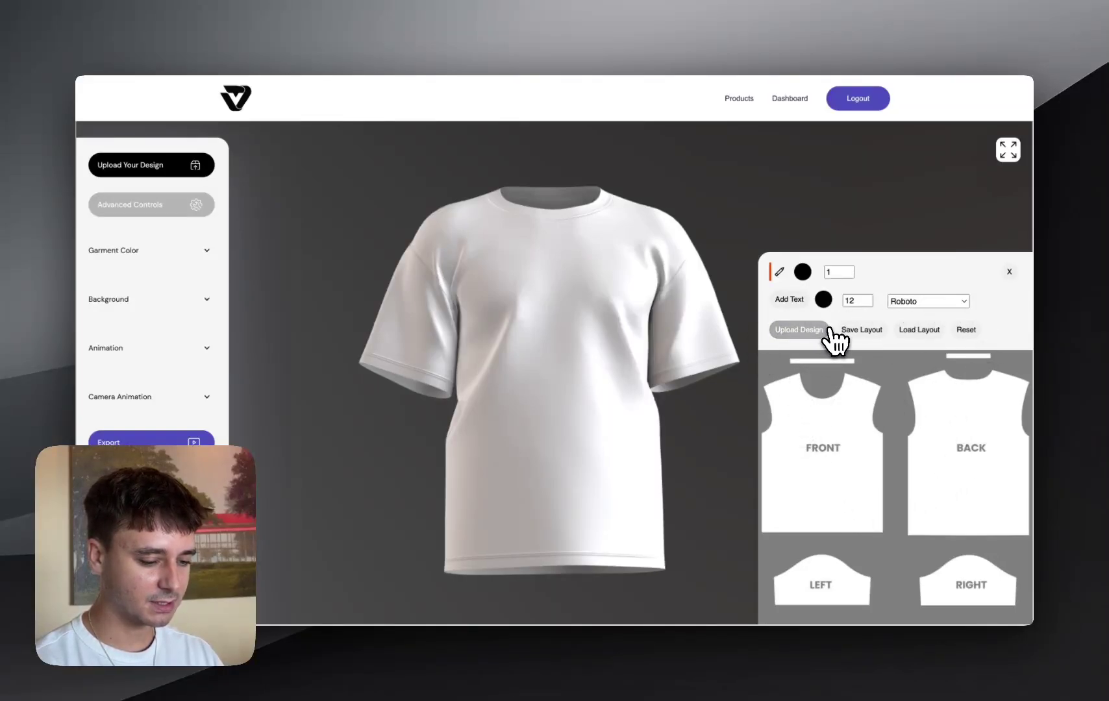
Step: Upload Futuristic Cyberpunk.png from the Desktop onto the white T-shirt
left_click(788, 331)
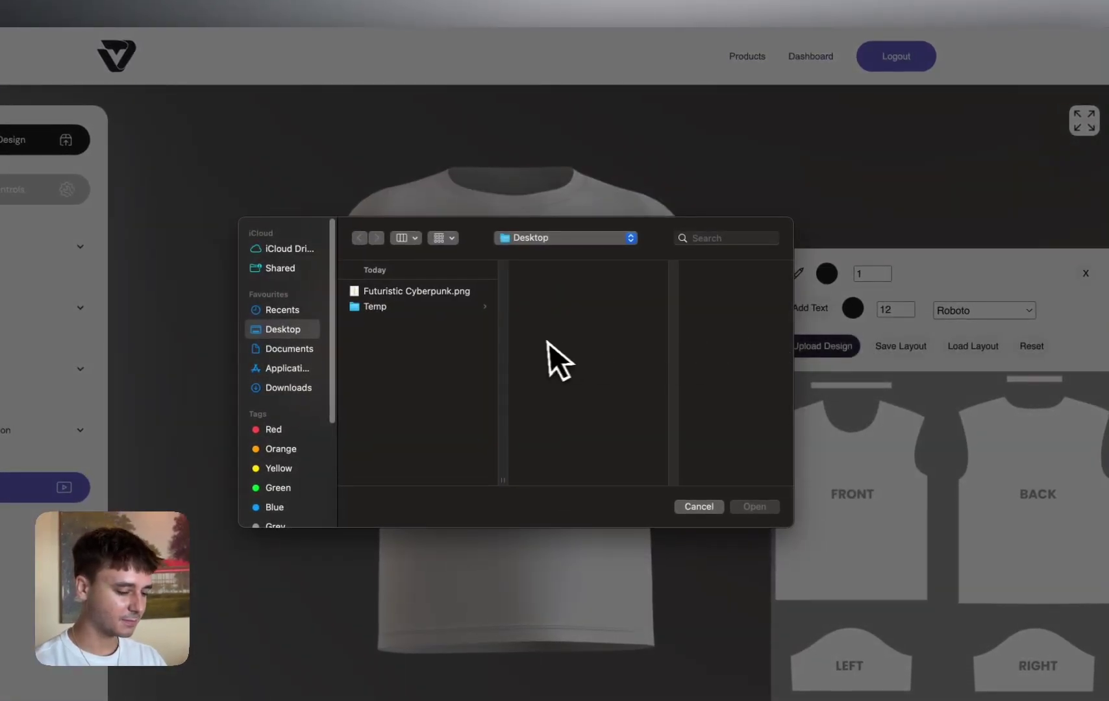
left_click(417, 293)
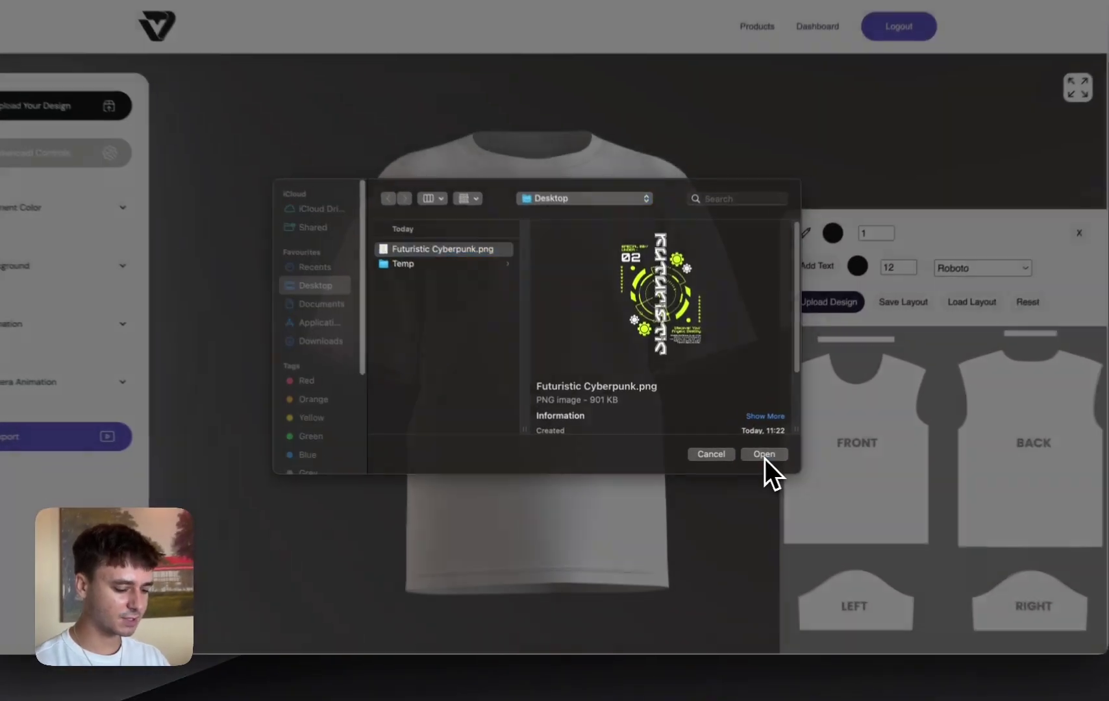
left_click(764, 458)
Step: Move the artwork from the BACK panel to FRONT, shrink it, and centre it on the chest
left_click_drag(566, 358, 529, 382)
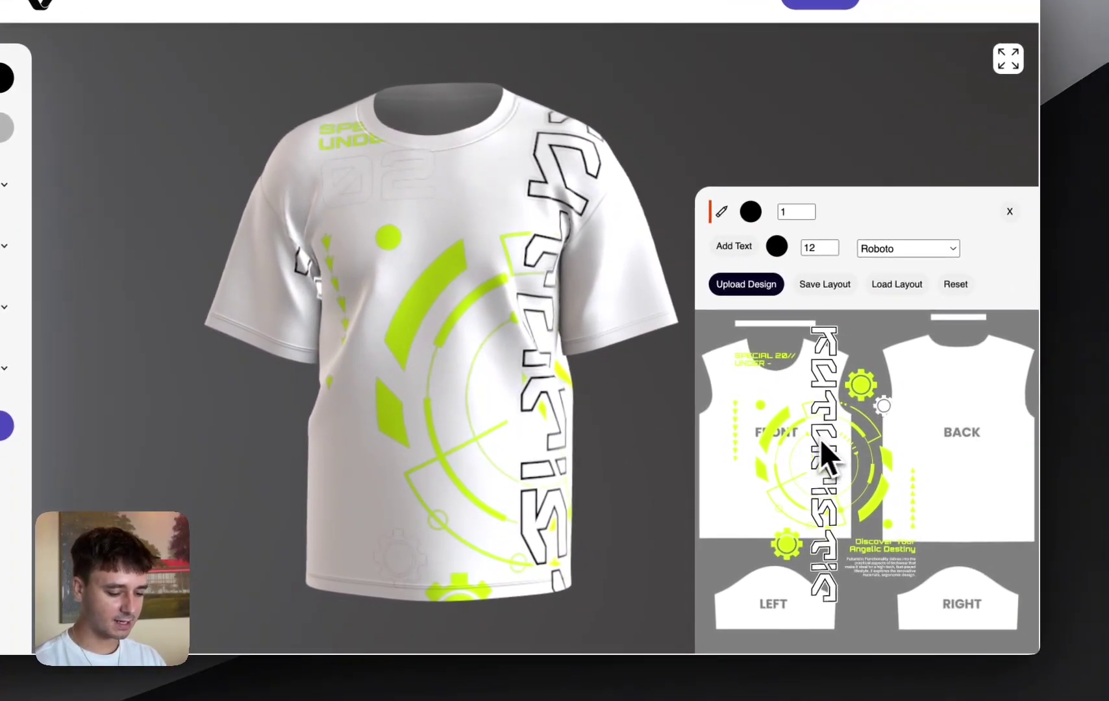
left_click_drag(821, 440, 928, 469)
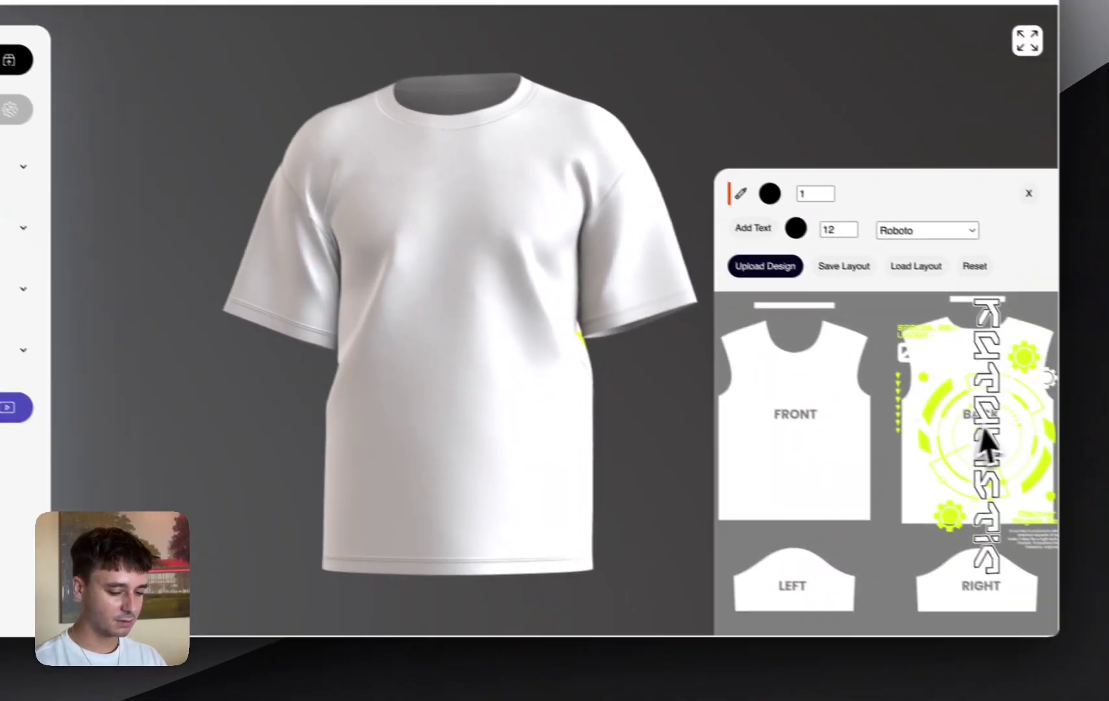
left_click_drag(1090, 495, 905, 472)
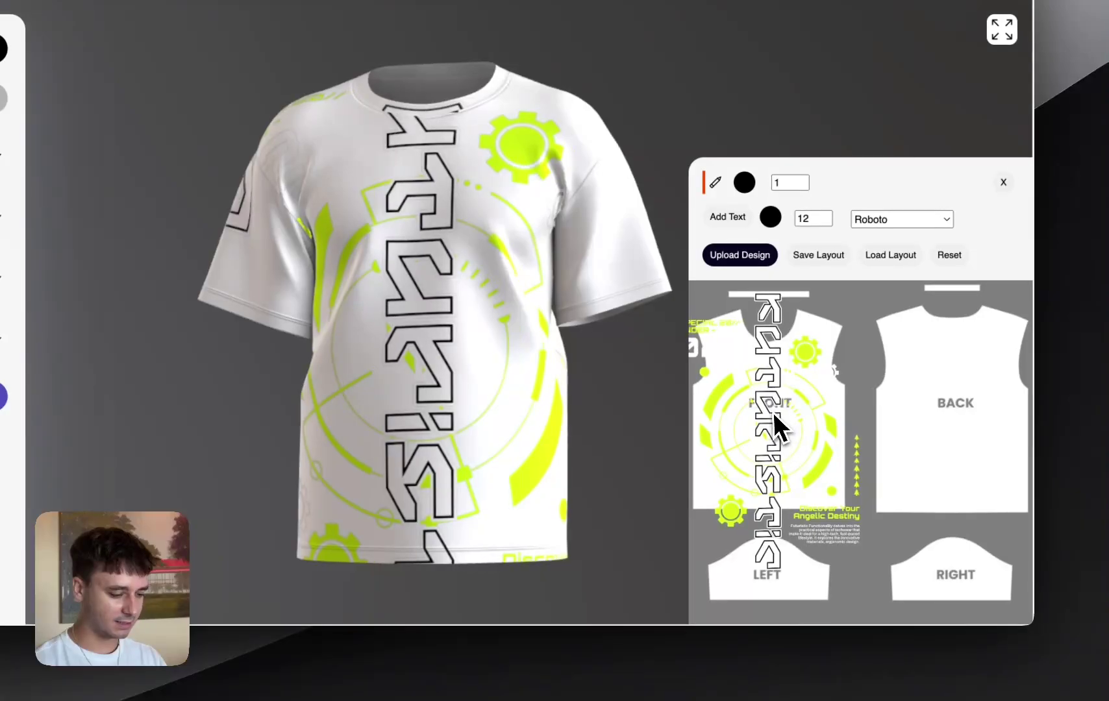
left_click(771, 410)
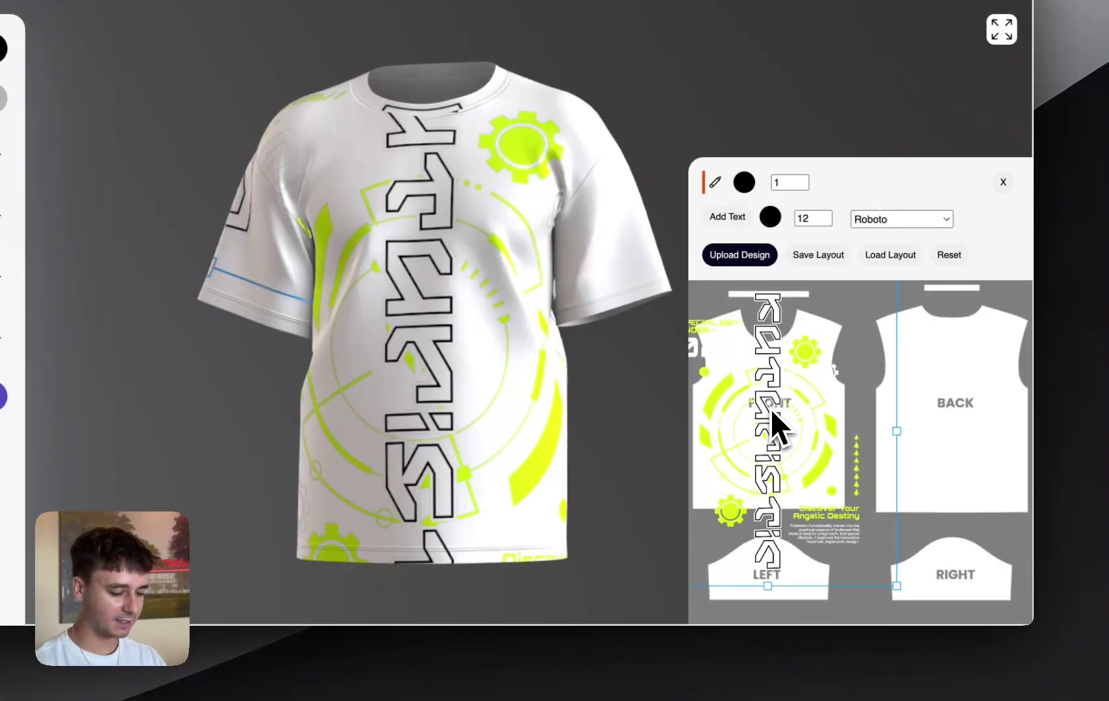
left_click_drag(896, 589, 748, 424)
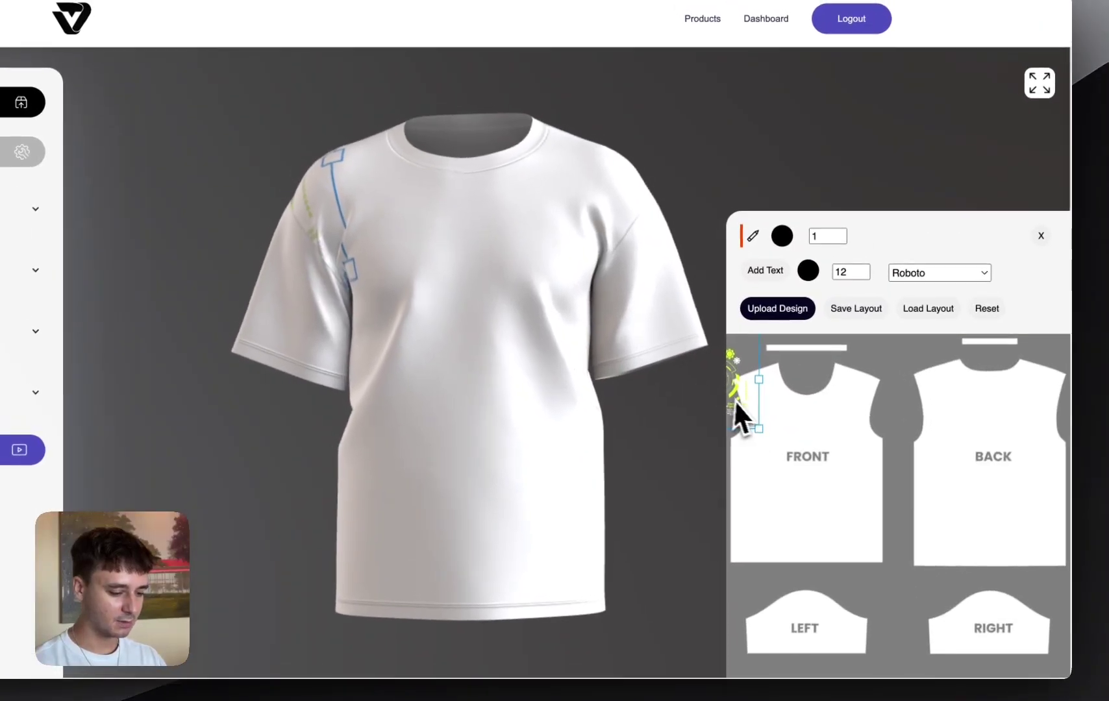
left_click_drag(735, 403, 832, 482)
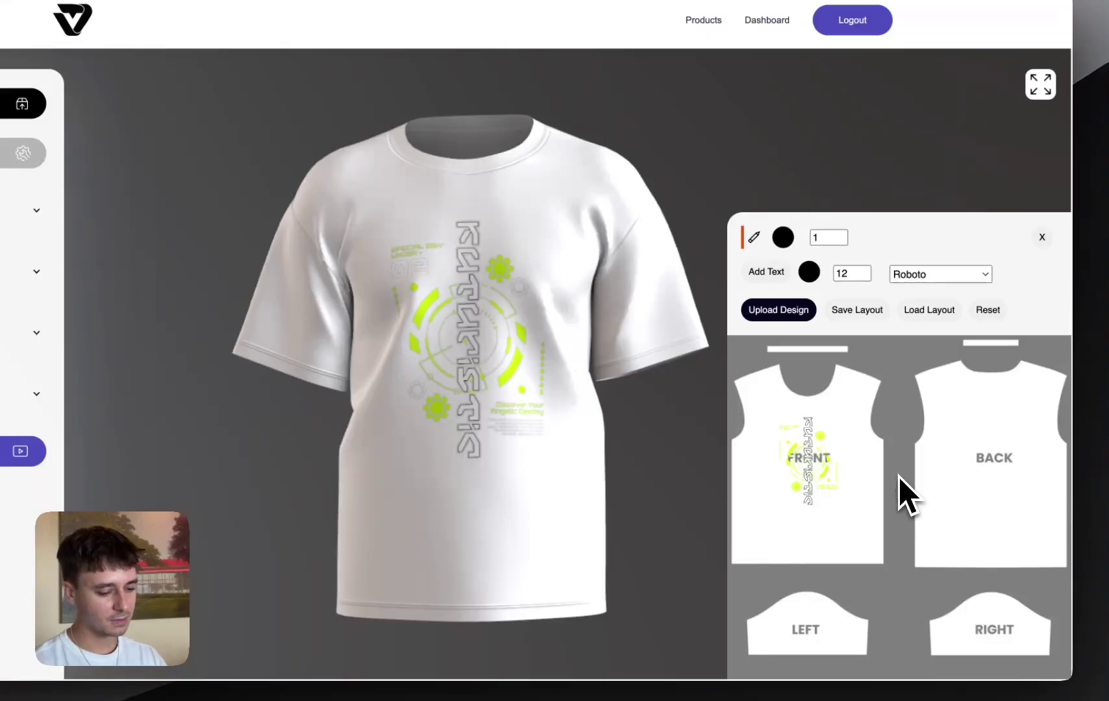
Step: Upload Futuristic Cyberpunk.png again, shrink it onto the BACK panel, then reopen the file chooser
left_click(768, 319)
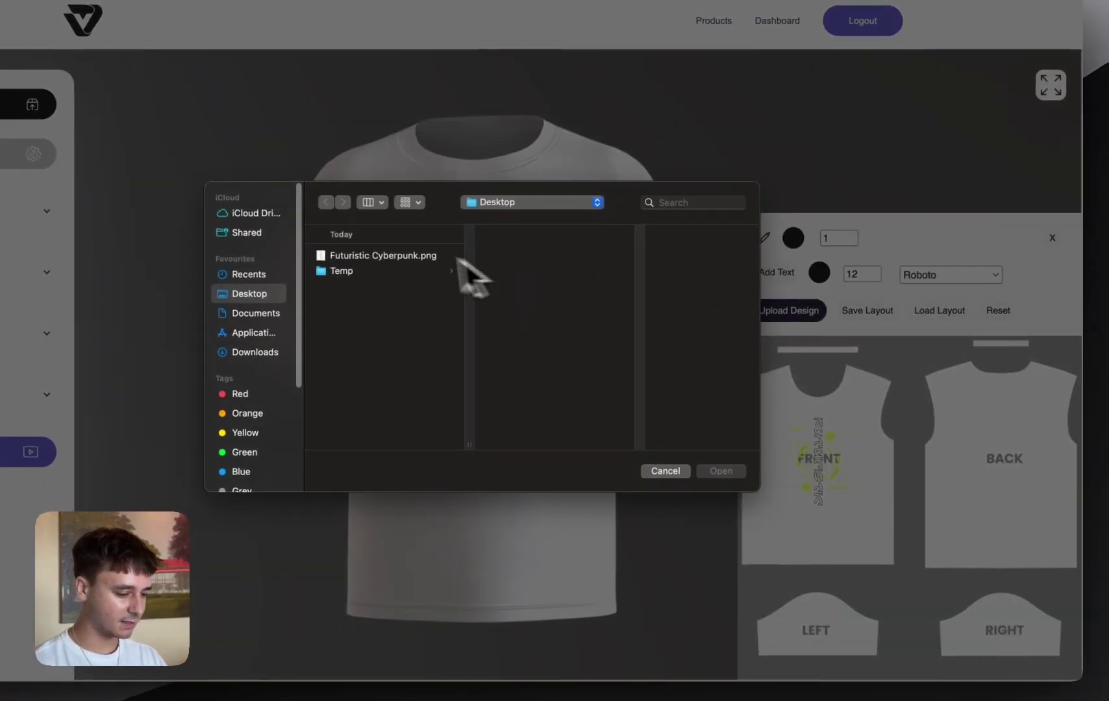
left_click(384, 257)
left_click(730, 472)
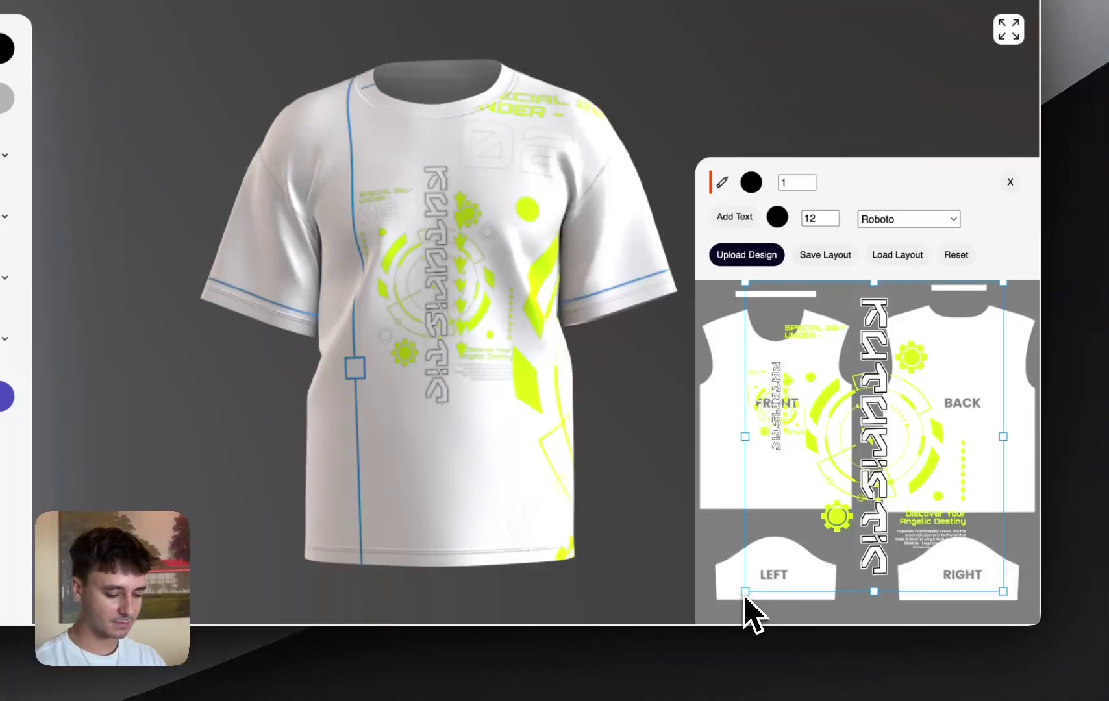
left_click_drag(745, 595, 958, 426)
left_click(900, 408)
left_click_drag(363, 325, 417, 336)
left_click(836, 325)
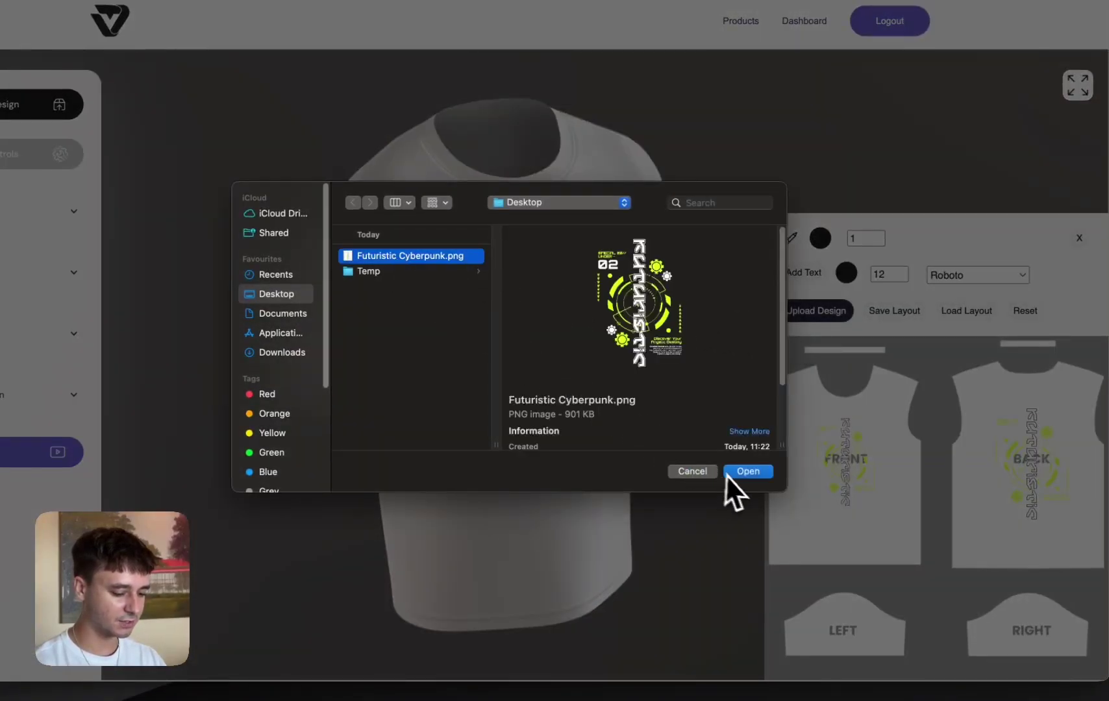
Step: Load another copy, shrink it onto the LEFT sleeve panel, and close the layout panel
left_click(727, 474)
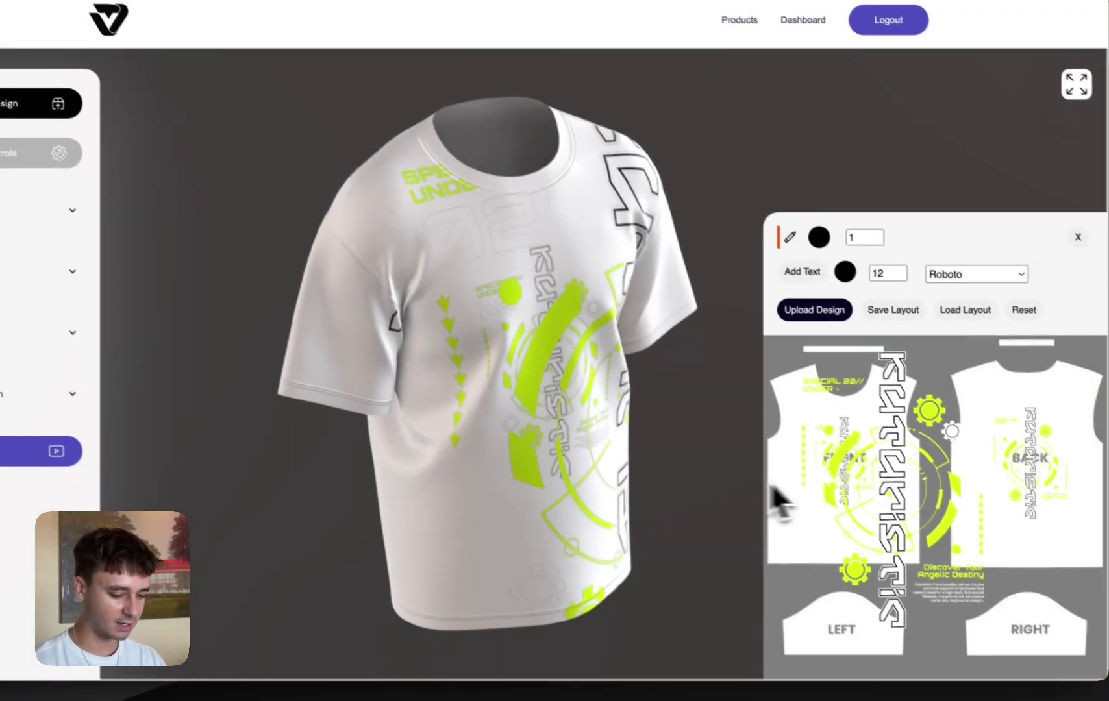
left_click_drag(955, 601, 740, 350)
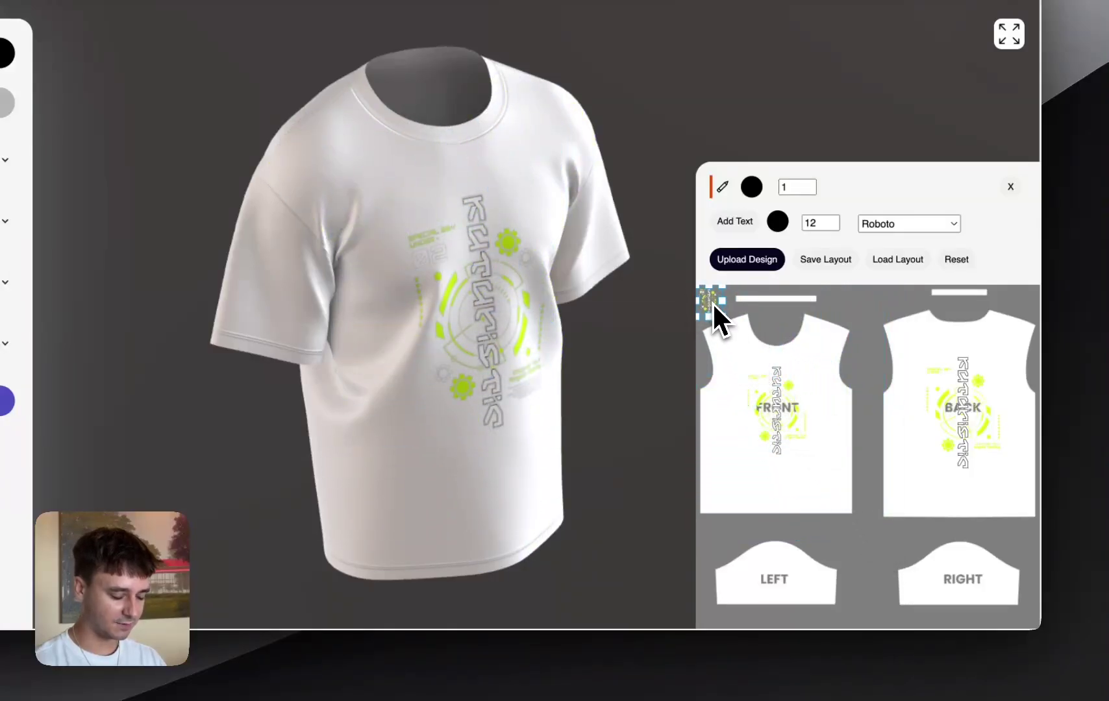
left_click_drag(780, 586, 780, 573)
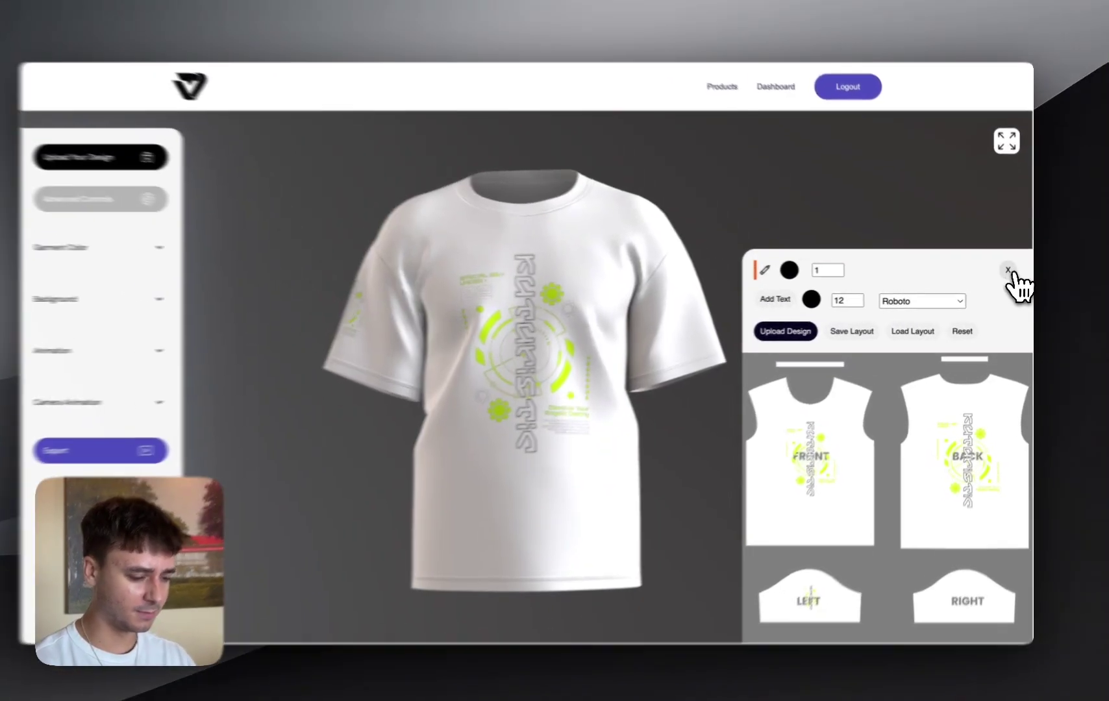
left_click(1009, 271)
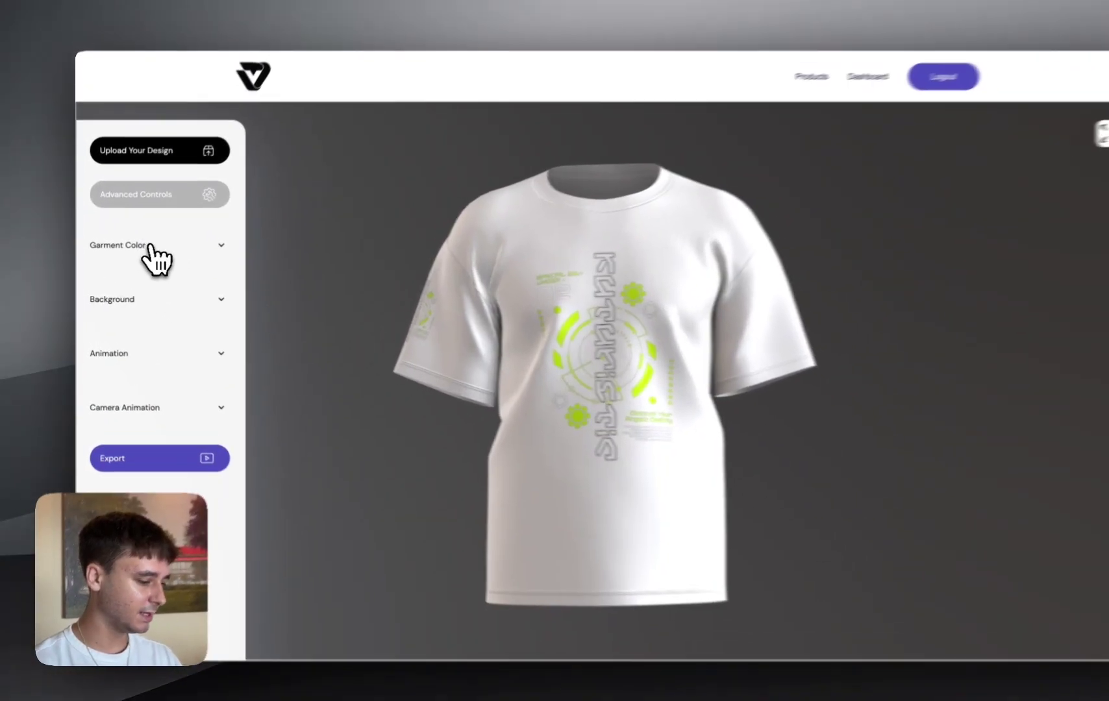
Step: Pick a dark grey garment colour of about RGB 51, 51, 51 in the colour picker
left_click(140, 251)
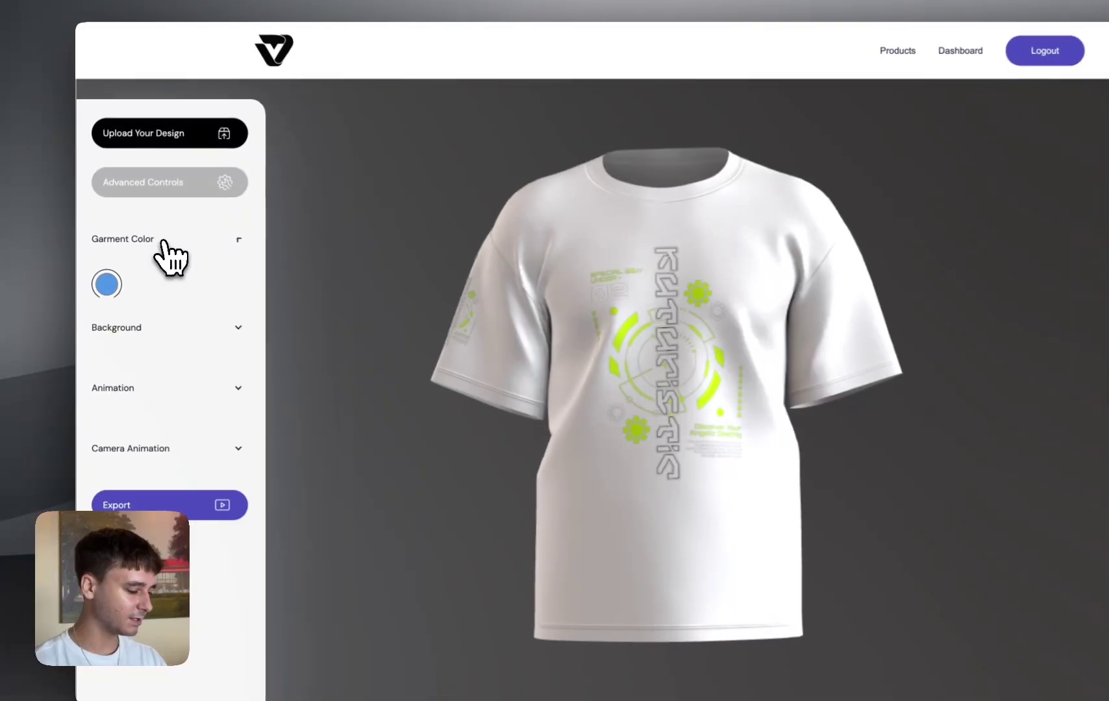
left_click(112, 290)
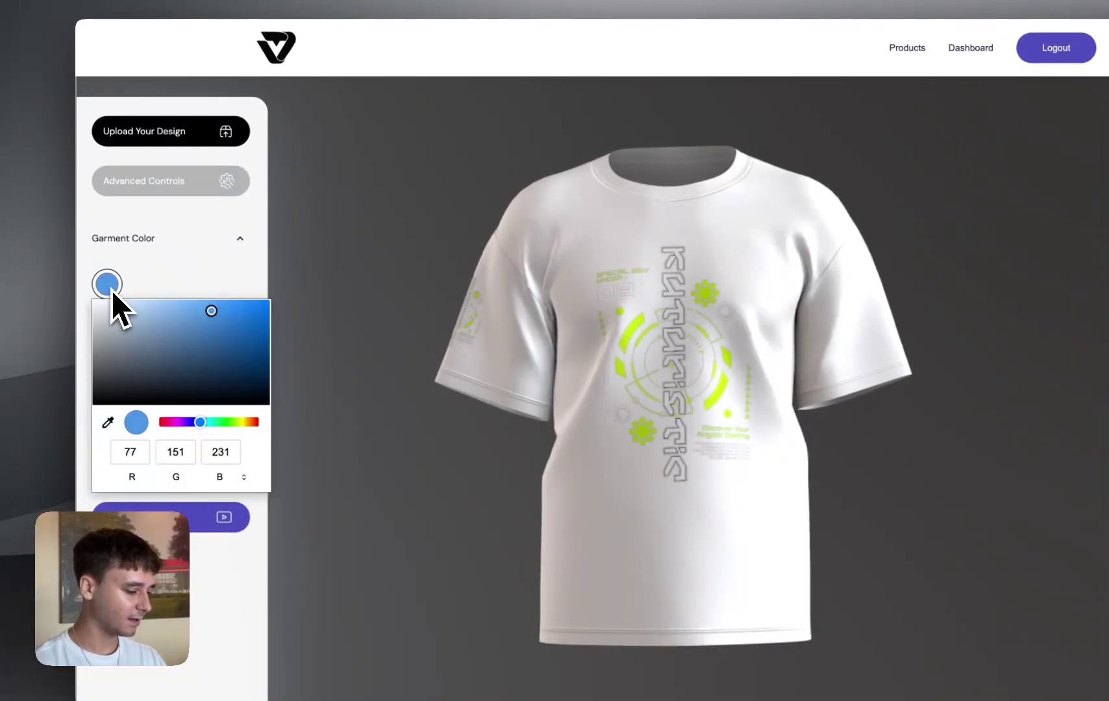
left_click(156, 314)
left_click_drag(156, 315, 209, 305)
left_click_drag(198, 423, 244, 421)
left_click_drag(195, 324, 175, 311)
left_click_drag(245, 427, 261, 422)
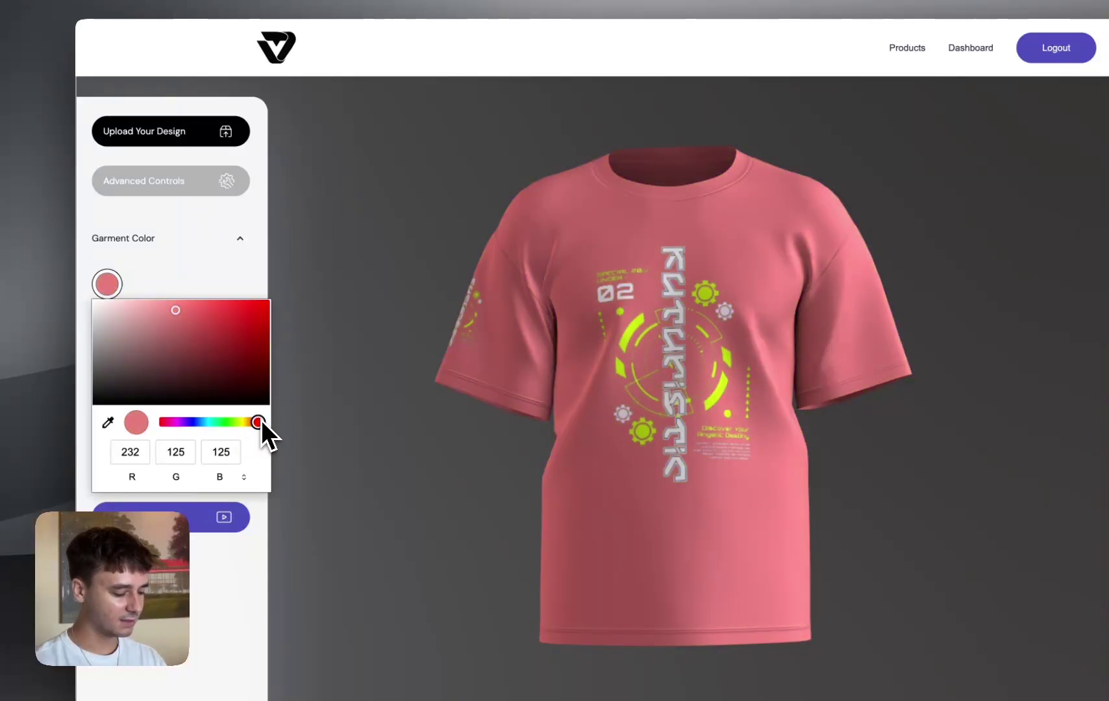
left_click(207, 303)
left_click_drag(208, 304, 93, 386)
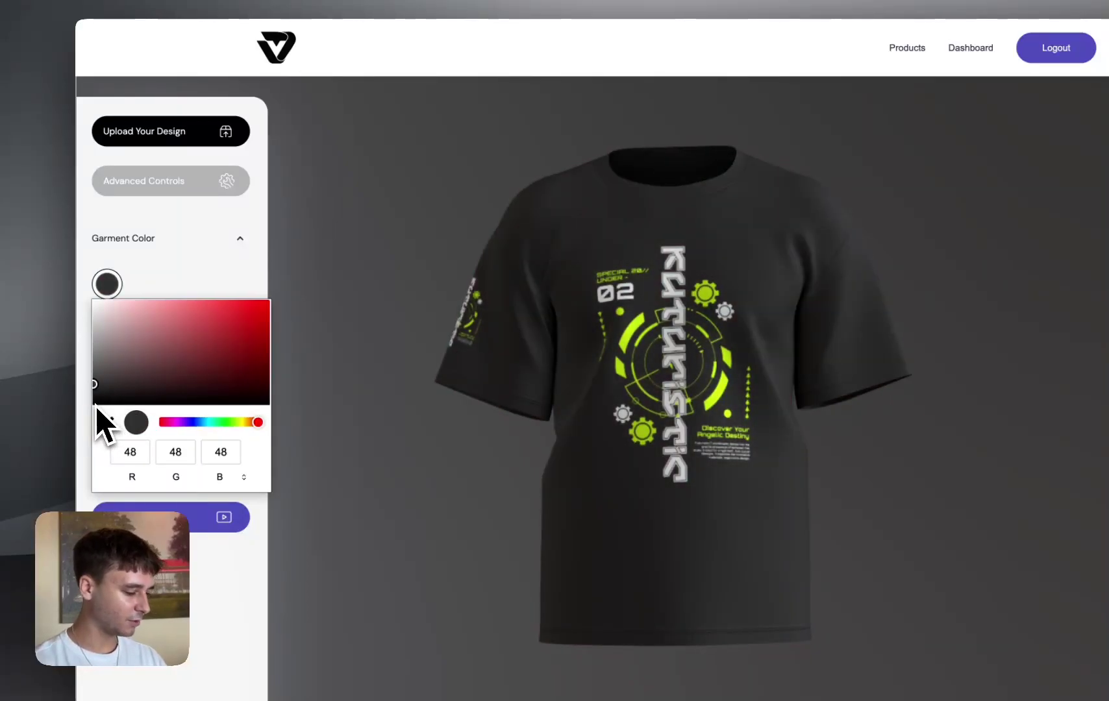
mouse_move(102, 389)
left_mouse_down()
mouse_move(112, 389)
mouse_move(94, 383)
left_mouse_up()
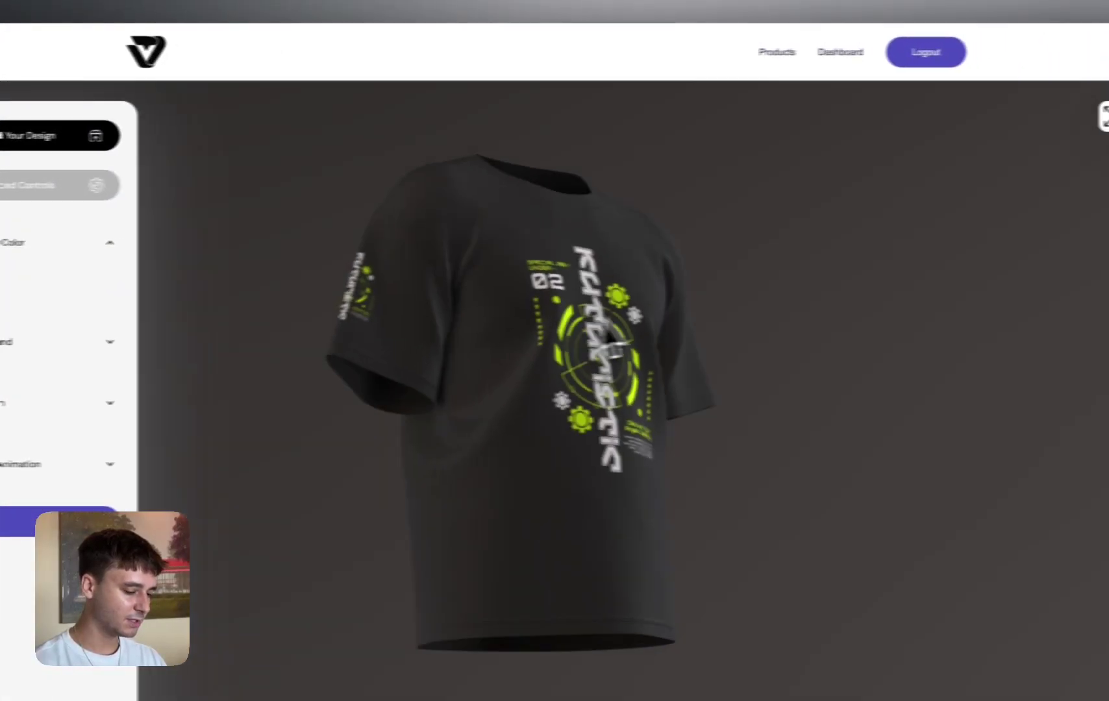
left_click_drag(714, 364, 583, 326)
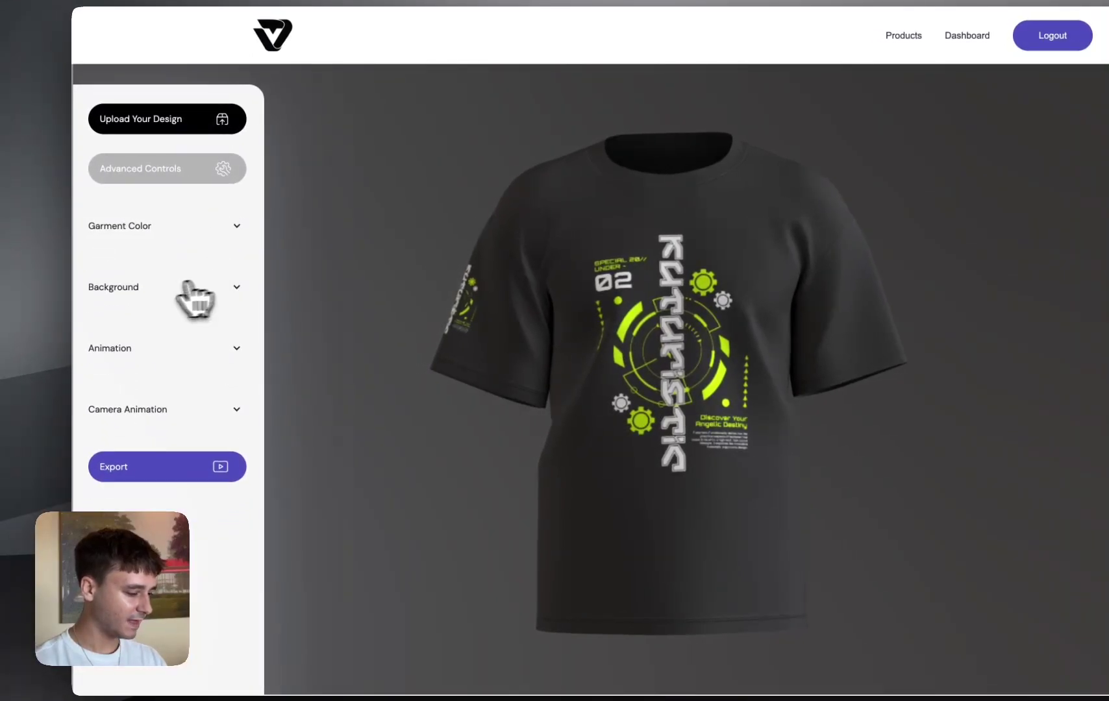
Step: Set the background to pale lime (238, 255, 153), sampled from the print's green arc and lightened
left_click(192, 286)
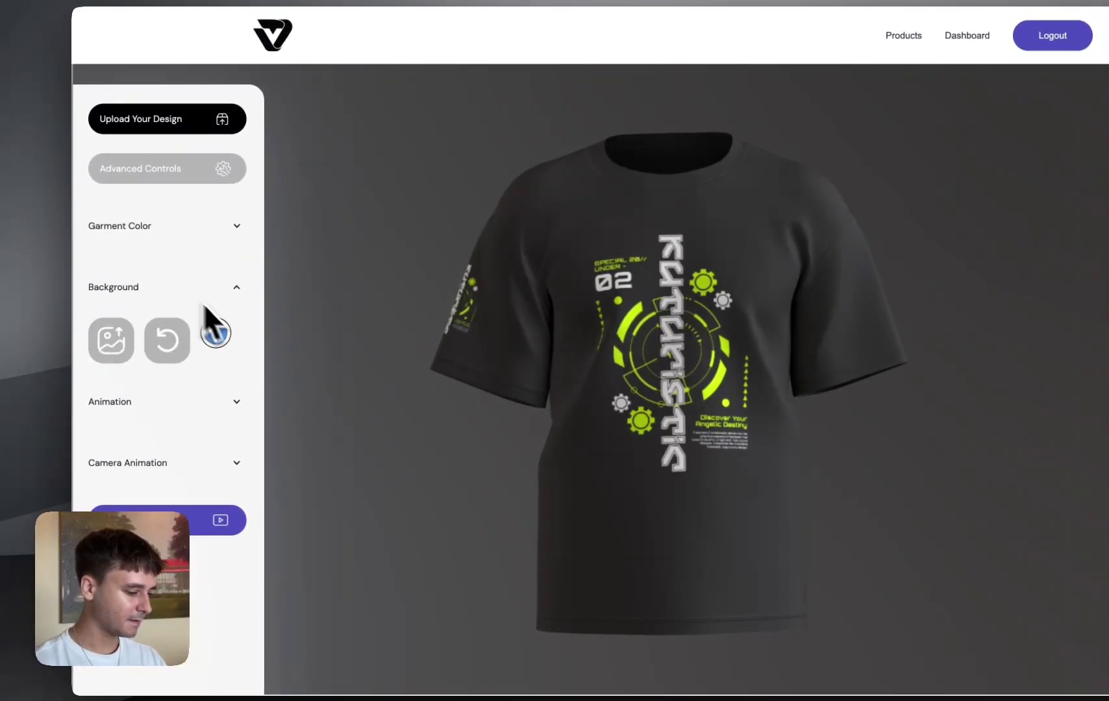
left_click(211, 334)
left_click_drag(320, 360, 219, 389)
left_click(217, 472)
left_click(720, 382)
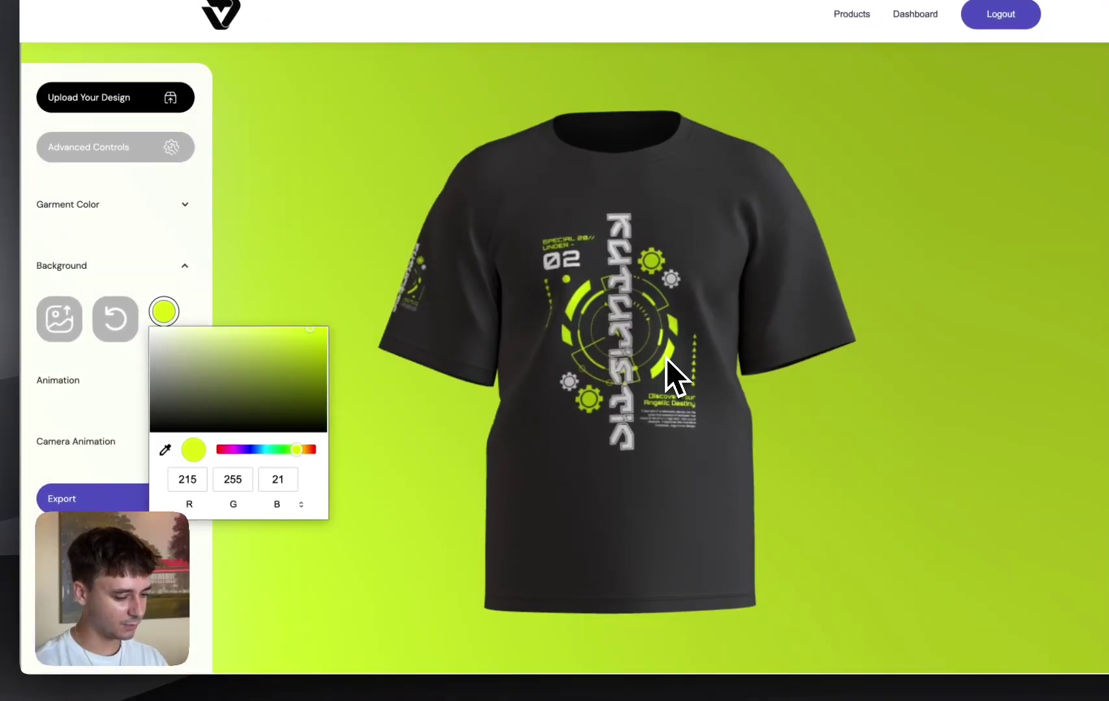
left_click_drag(262, 348, 222, 323)
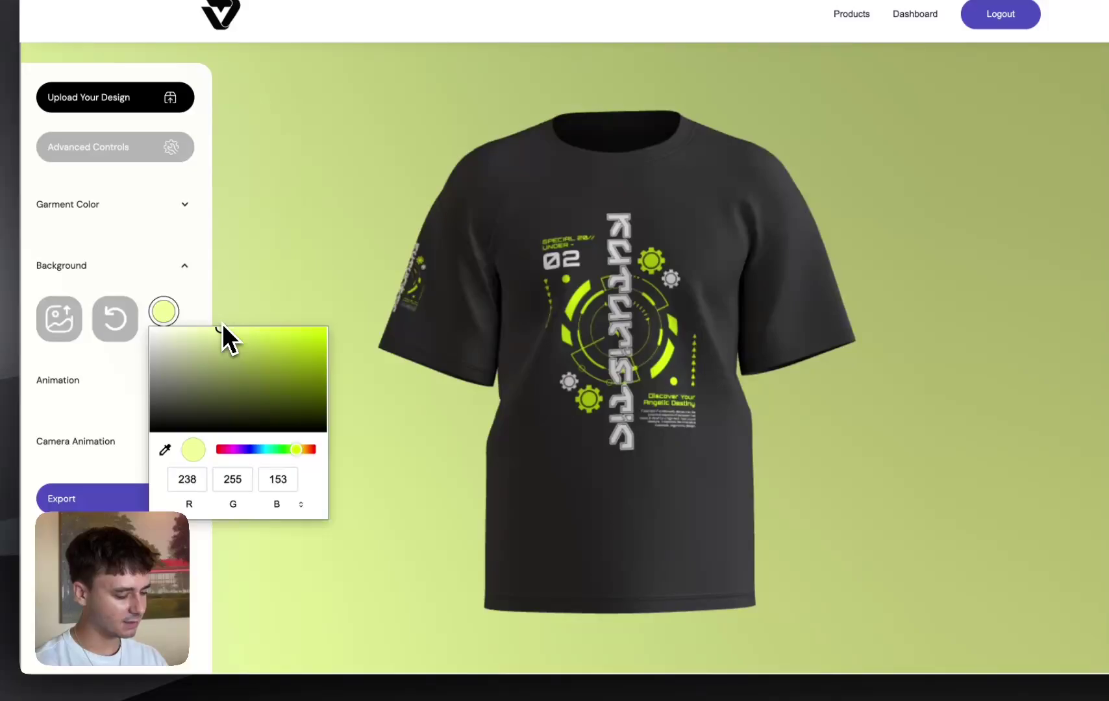
left_click_drag(354, 367, 494, 363)
left_click_drag(920, 328, 336, 348)
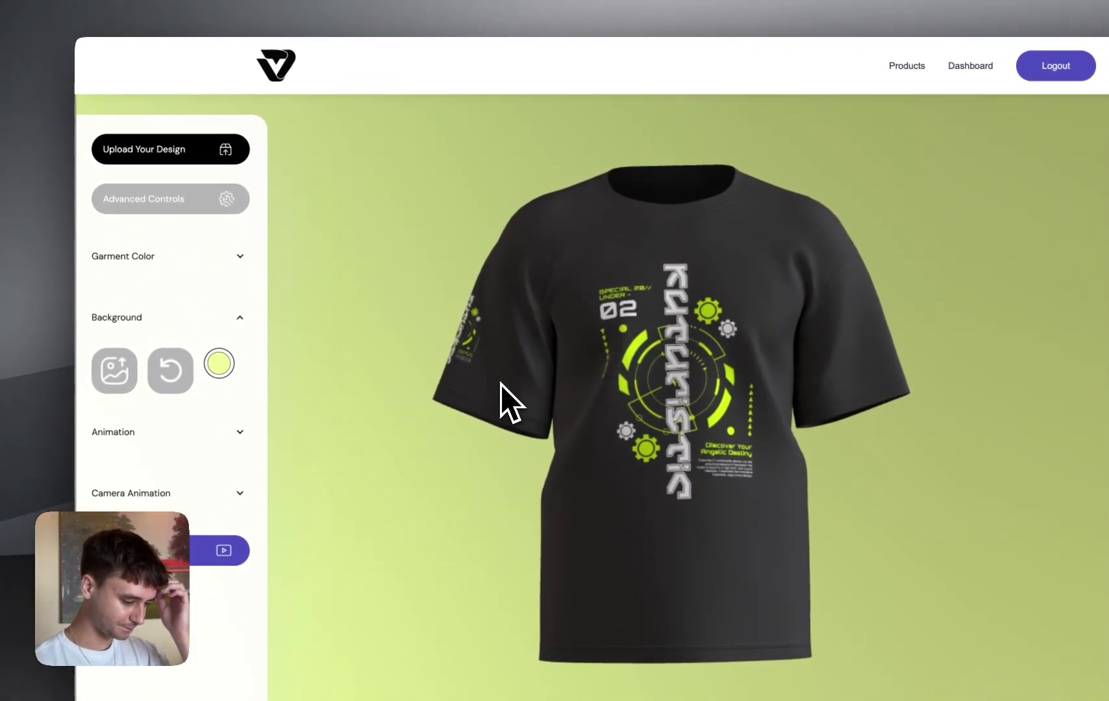
Step: Apply Futuristic Cyberpunk.png to the shirt, centre it, and reset the backdrop to the lime gradient
left_click(115, 349)
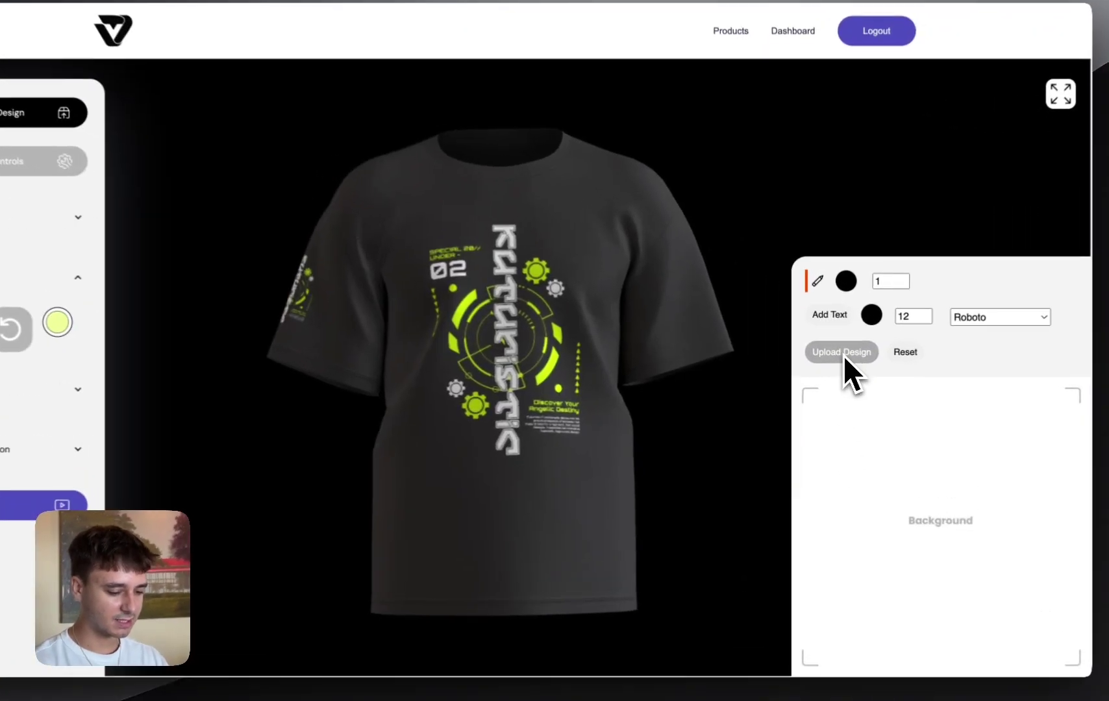
left_click(829, 361)
left_click(481, 285)
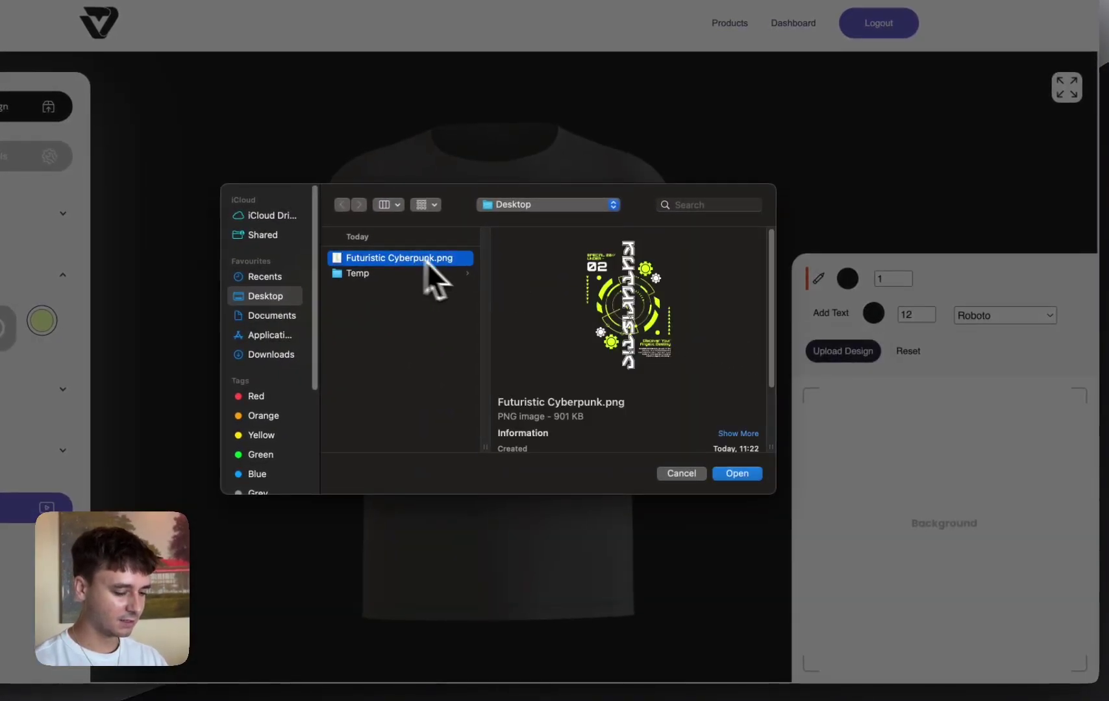
left_click(738, 474)
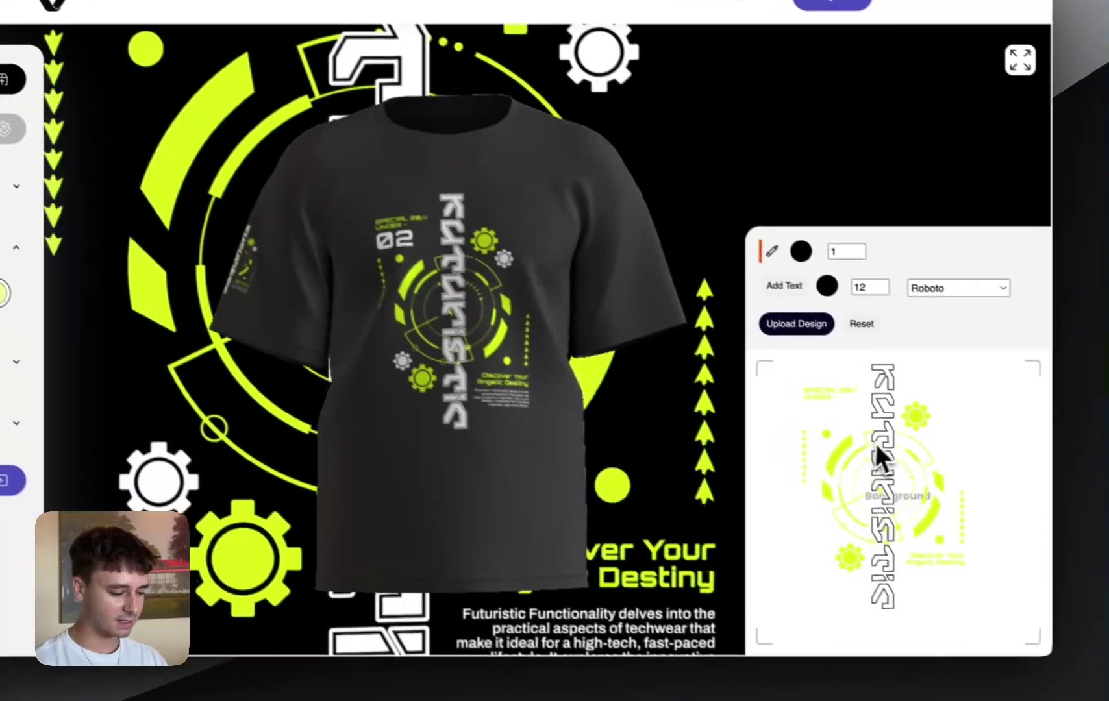
mouse_move(910, 463)
left_mouse_down()
mouse_move(777, 441)
mouse_move(969, 454)
mouse_move(857, 455)
mouse_move(893, 445)
mouse_move(884, 445)
mouse_move(898, 454)
left_mouse_up()
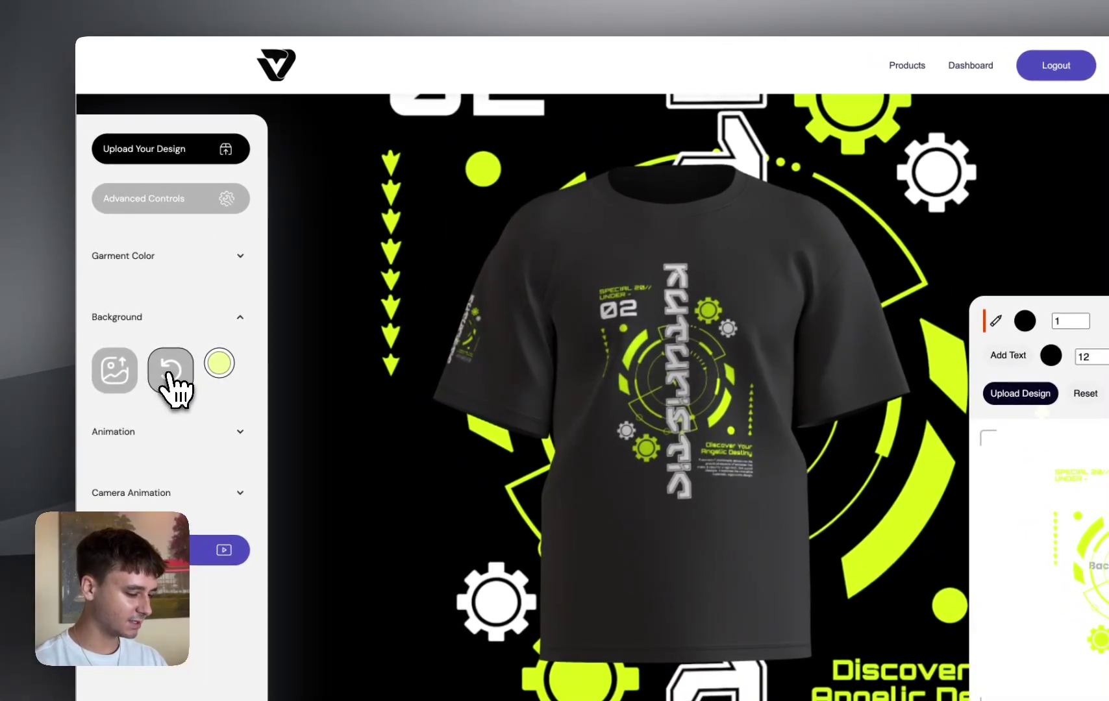
left_click(172, 380)
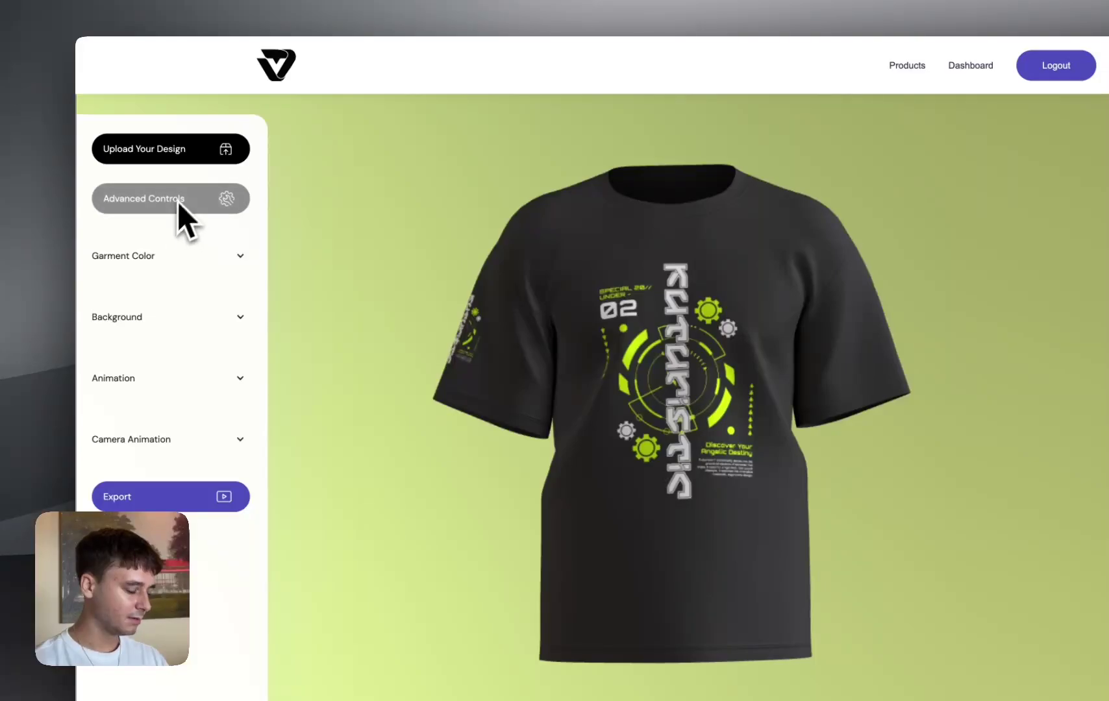
Step: Set Acid Wash to 0.9 and bring Puff Print down to about 0.2
scroll(606, 433, "up", 5)
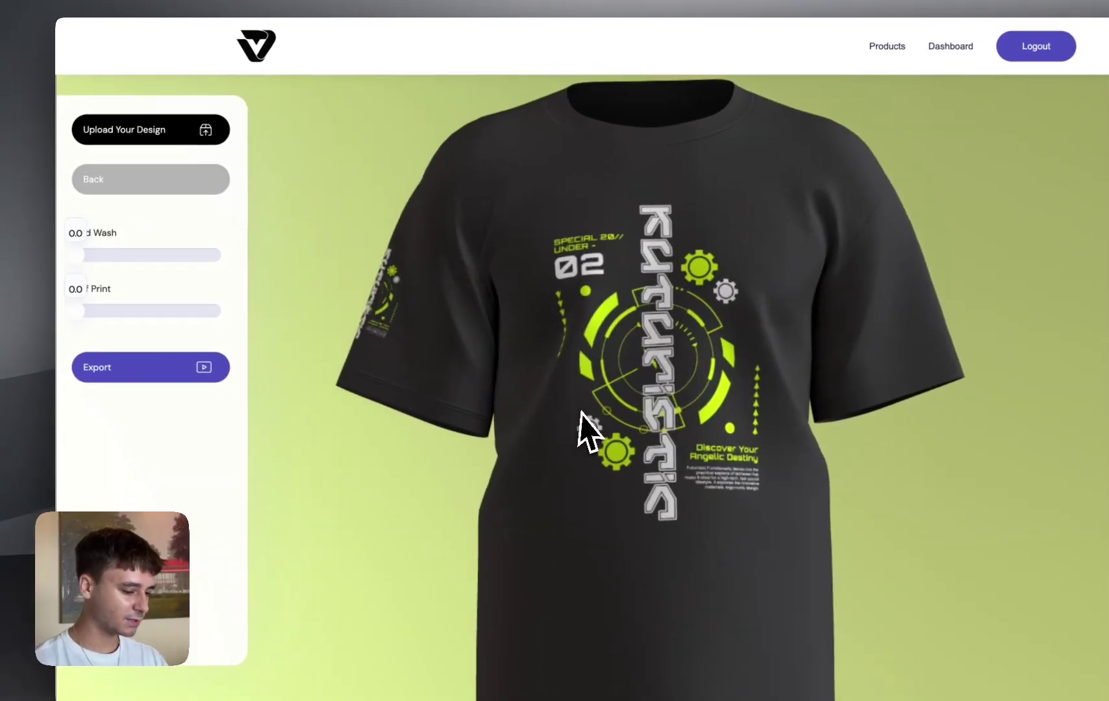
left_click_drag(606, 433, 678, 425)
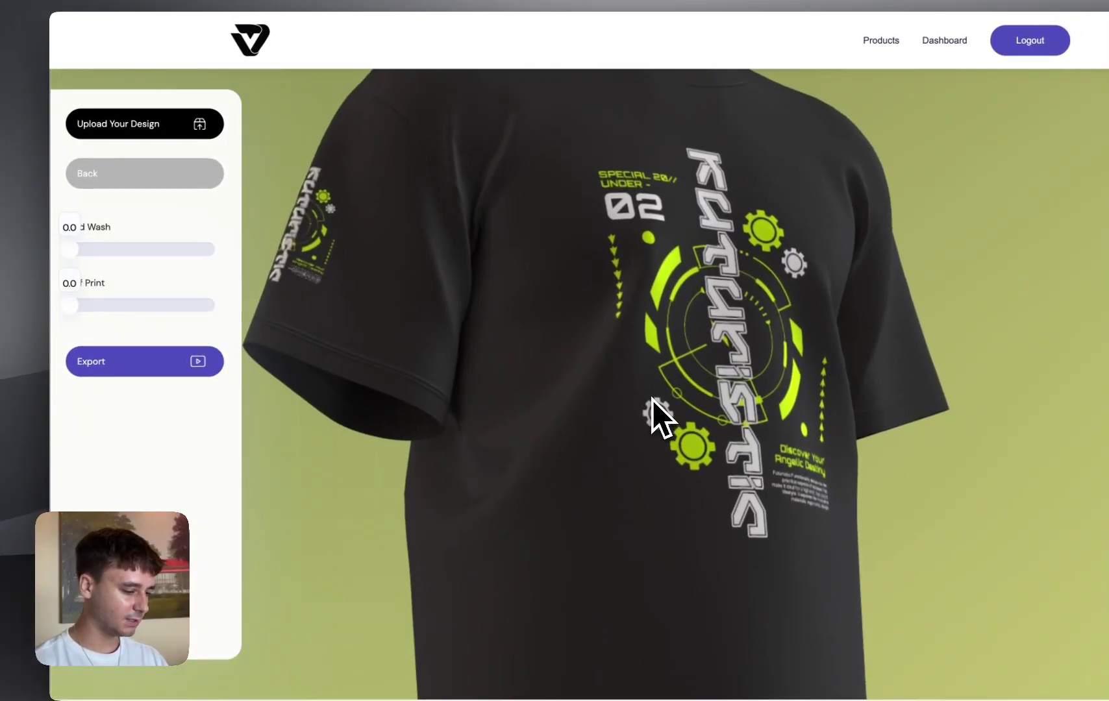
left_click_drag(76, 250, 92, 248)
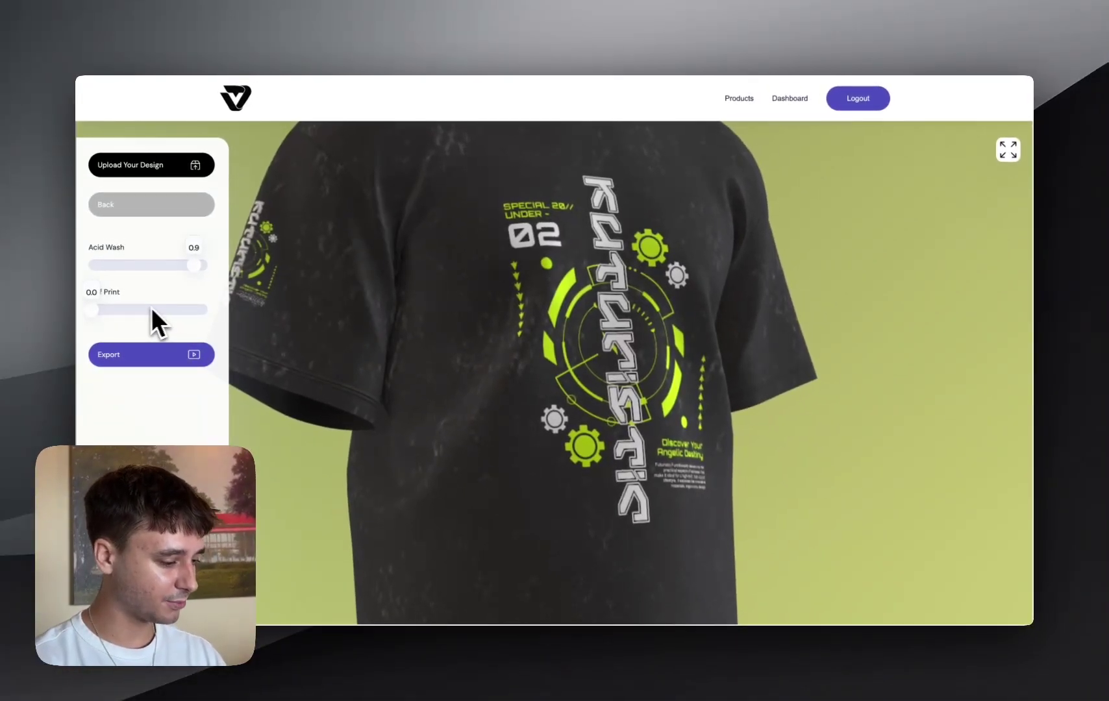
left_click_drag(91, 310, 151, 298)
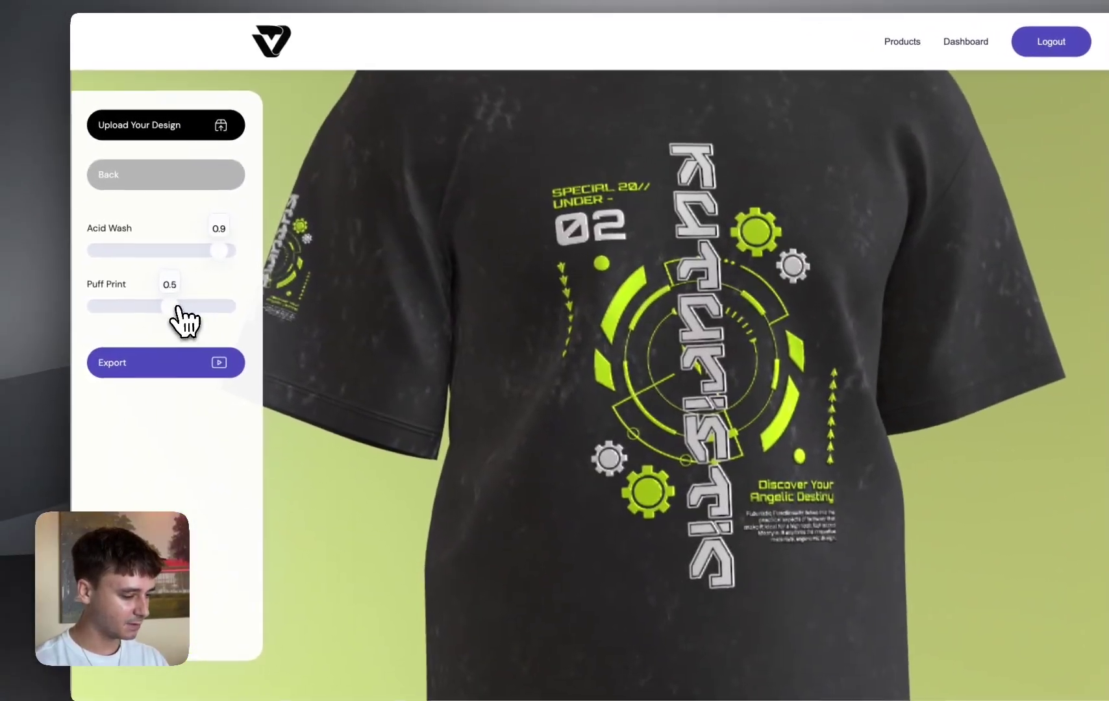
left_click_drag(177, 306, 112, 307)
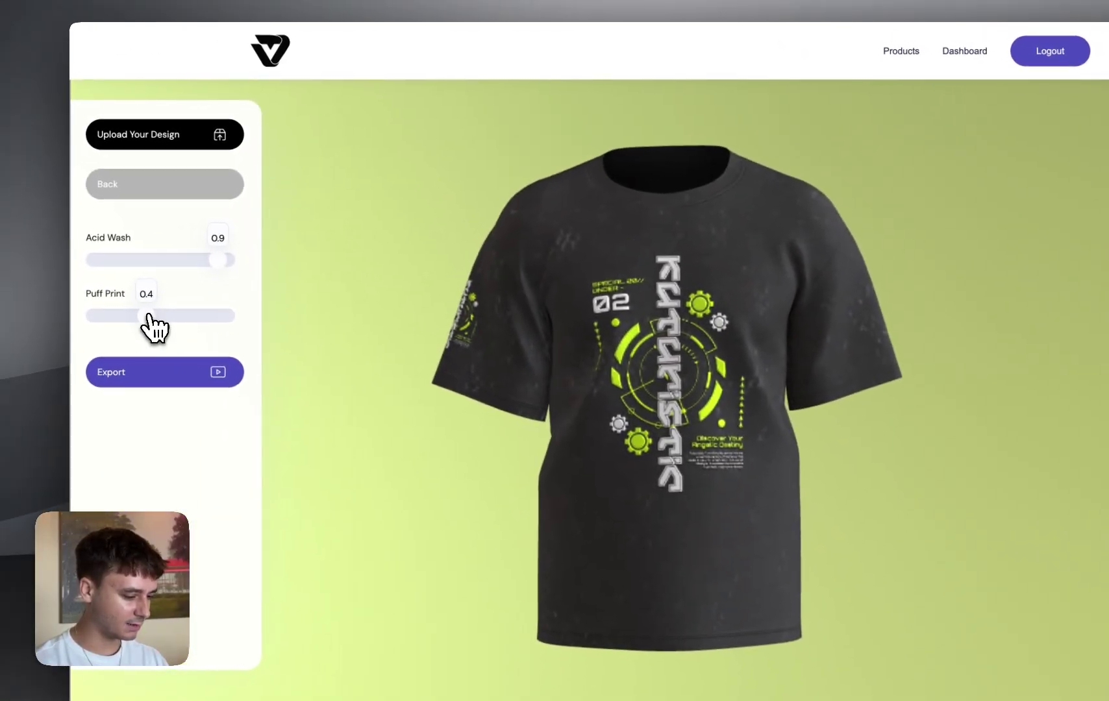
Step: Lower Puff Print to 0.3 and set Animation Speed to 0.2
left_click_drag(148, 316, 142, 316)
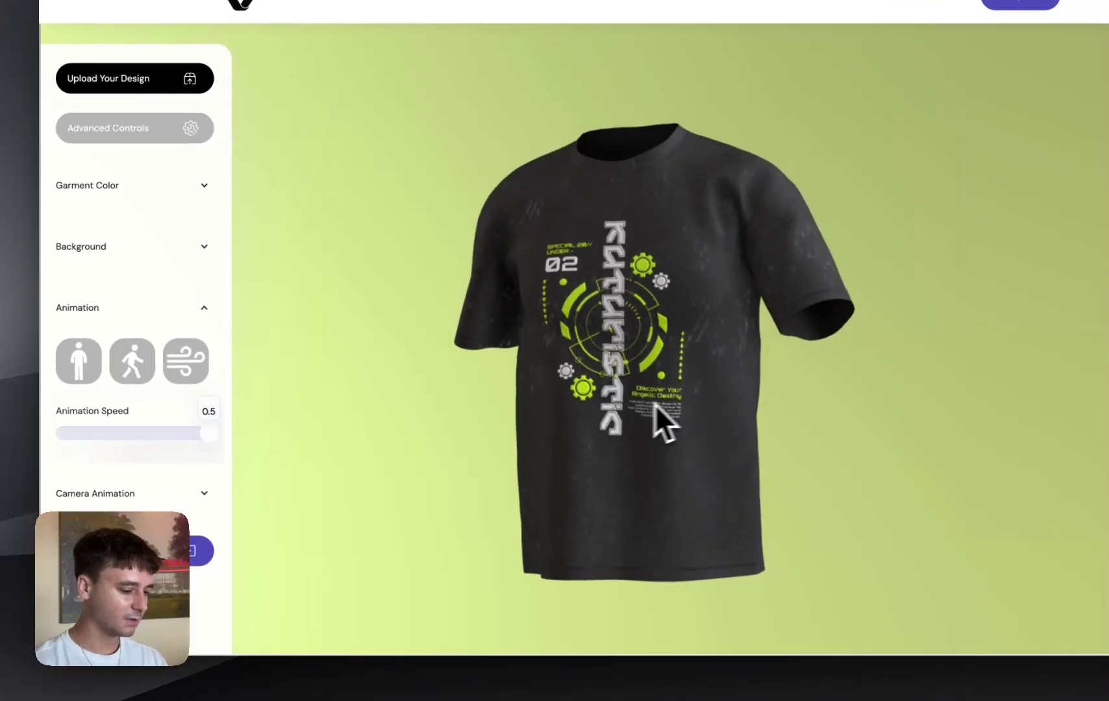
left_click_drag(204, 431, 108, 432)
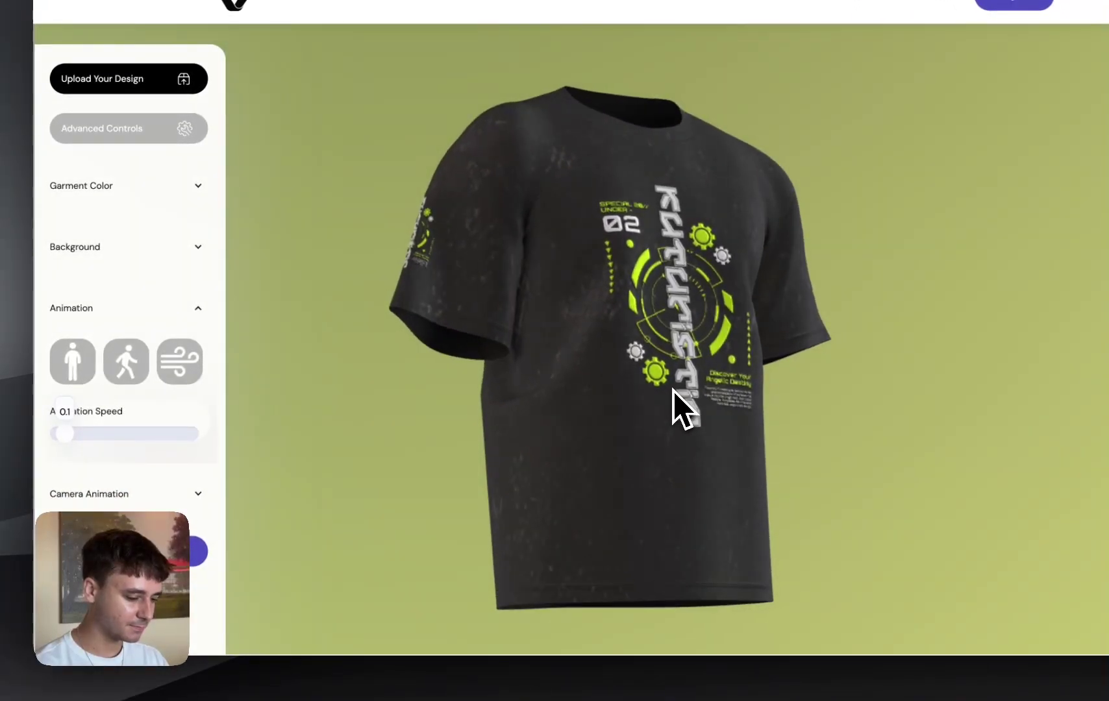
left_click(81, 434)
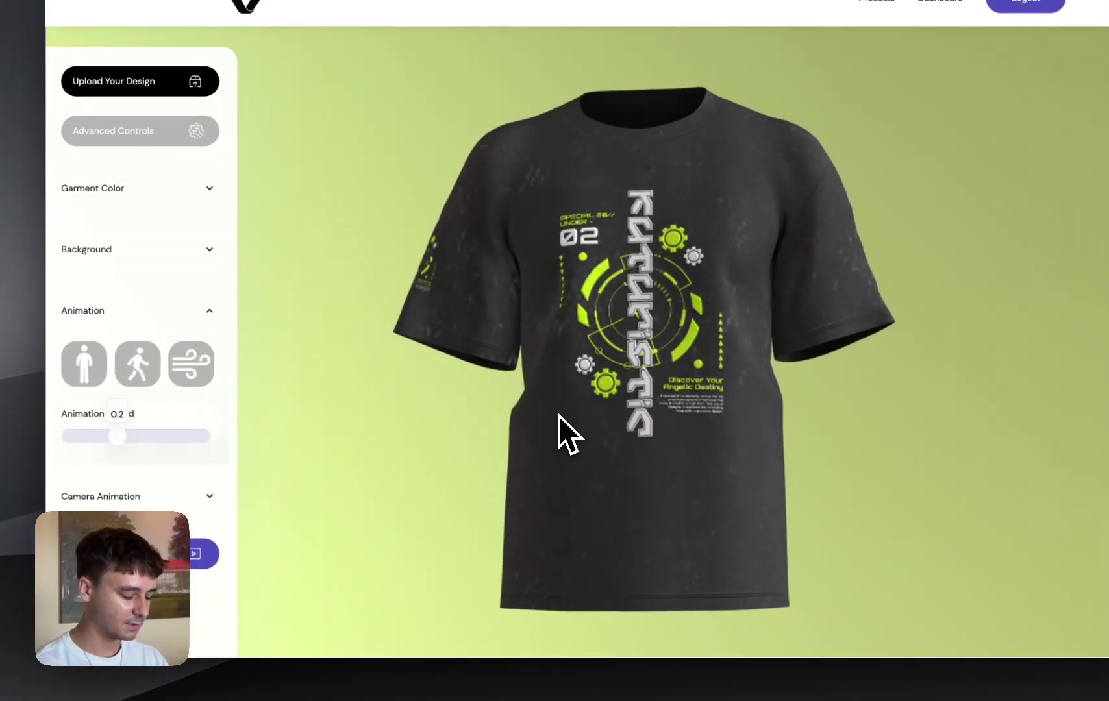
left_click(153, 313)
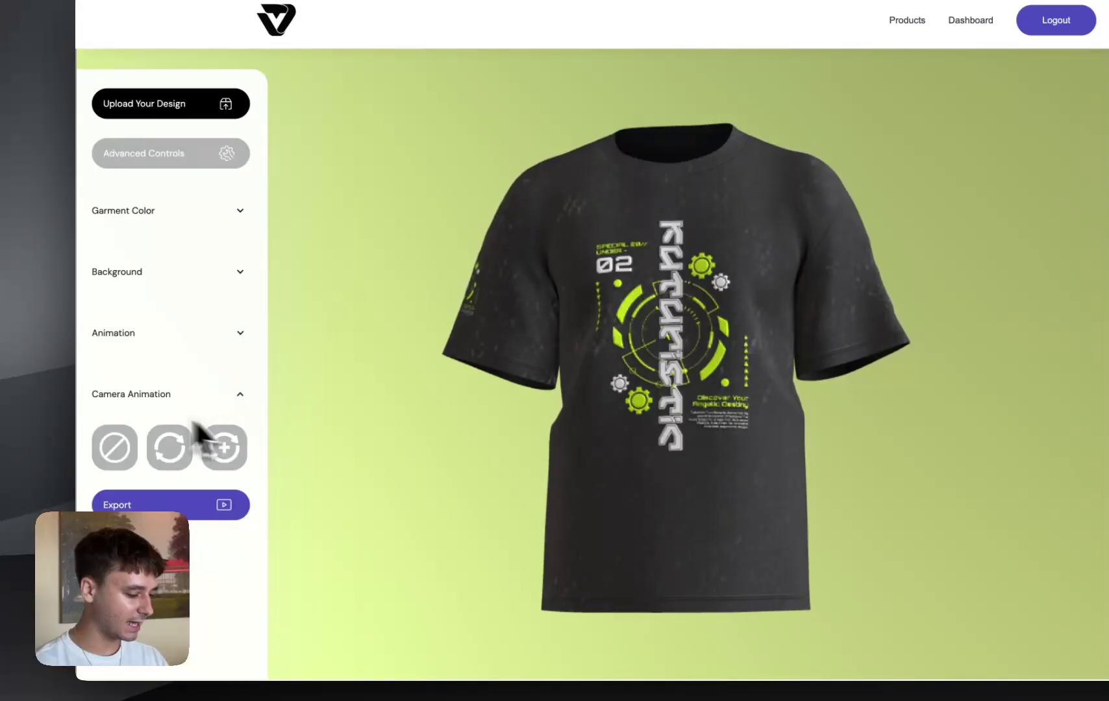
Step: Choose the third camera motion preset, restore the plain lime backdrop, and open Export Options
left_click(169, 448)
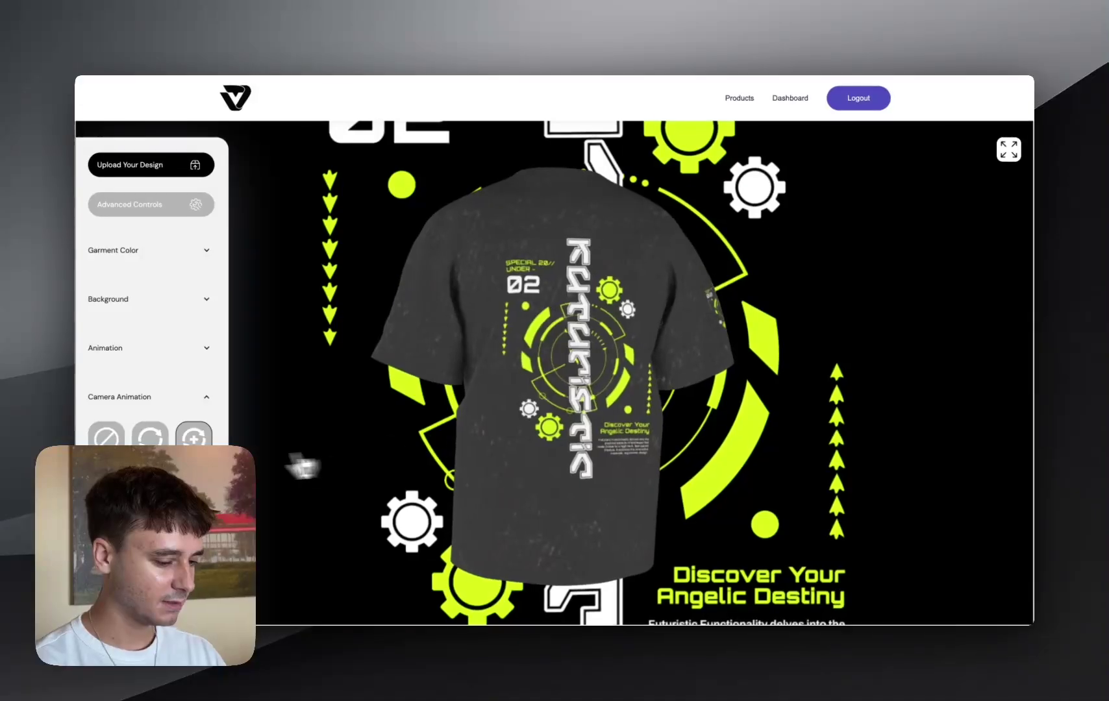
left_click(132, 459)
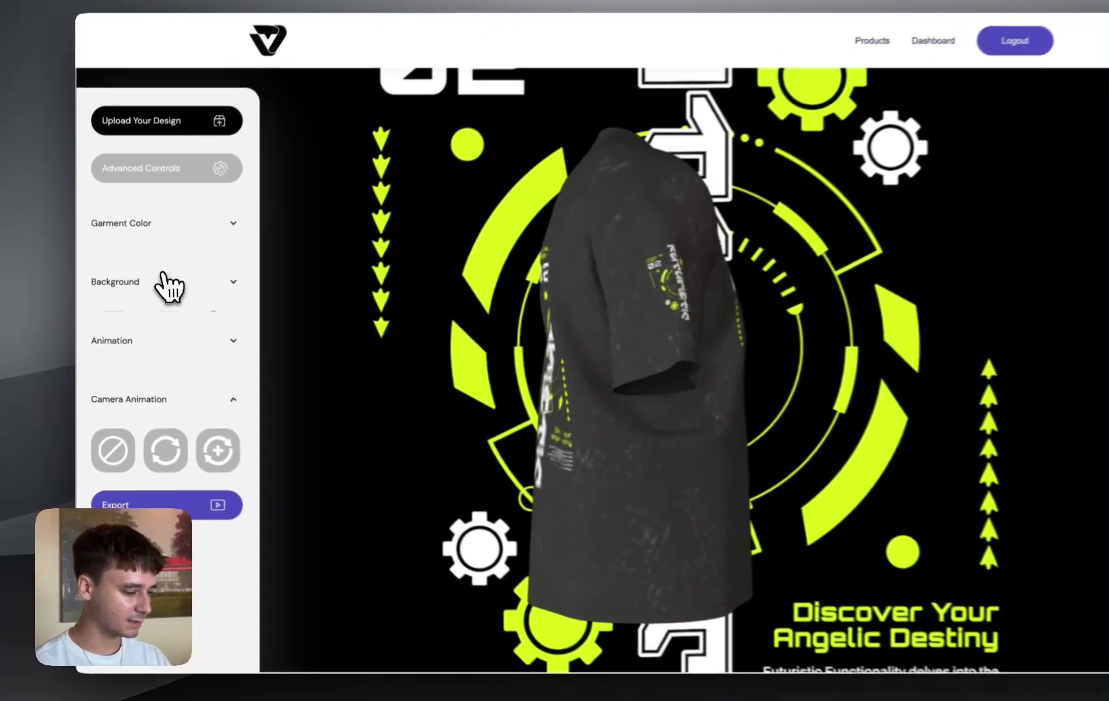
left_click(144, 297)
left_click(150, 339)
left_click(185, 299)
left_click(218, 393)
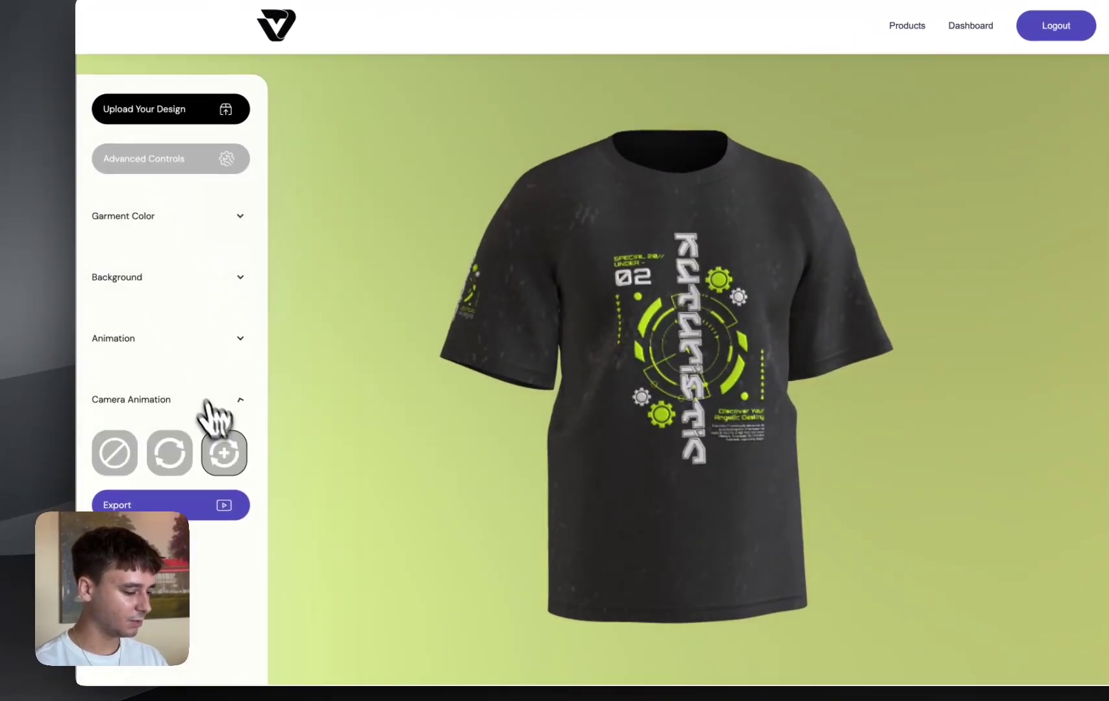
left_click(227, 458)
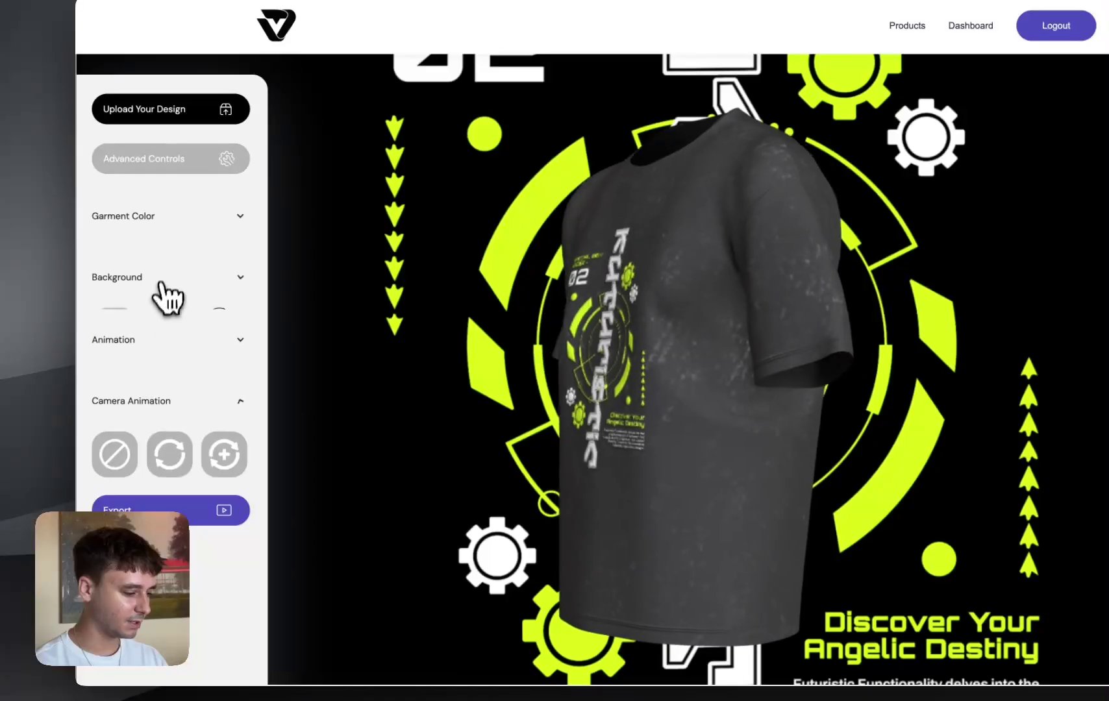
left_click(161, 281)
left_click(168, 329)
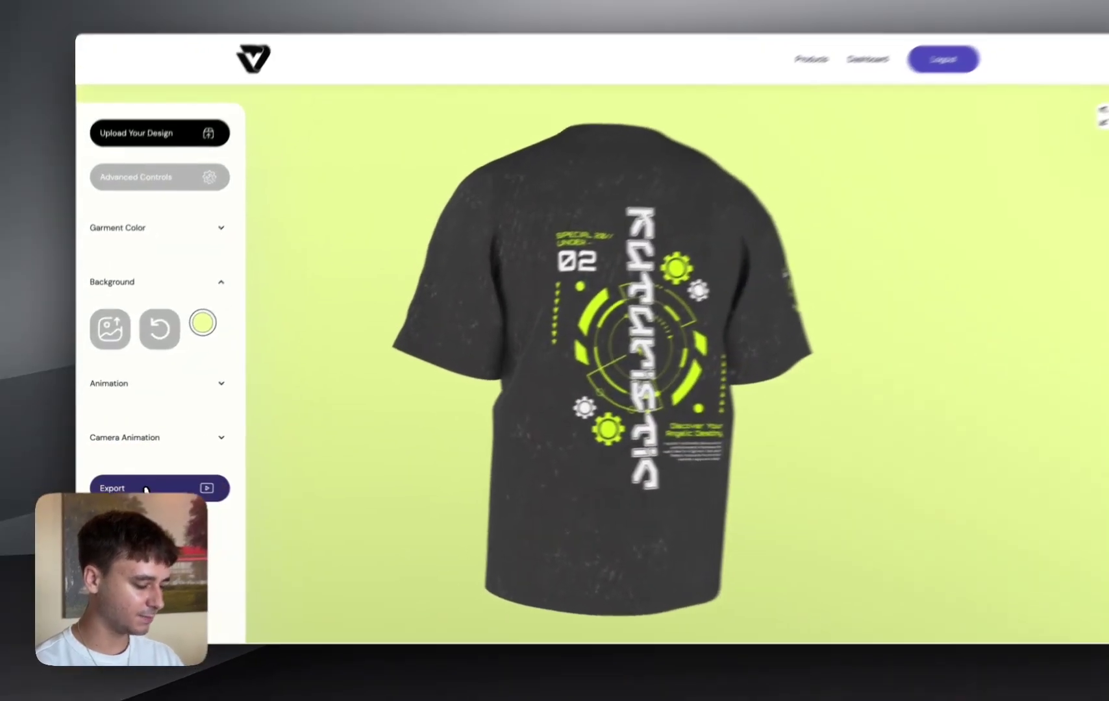
left_click(140, 455)
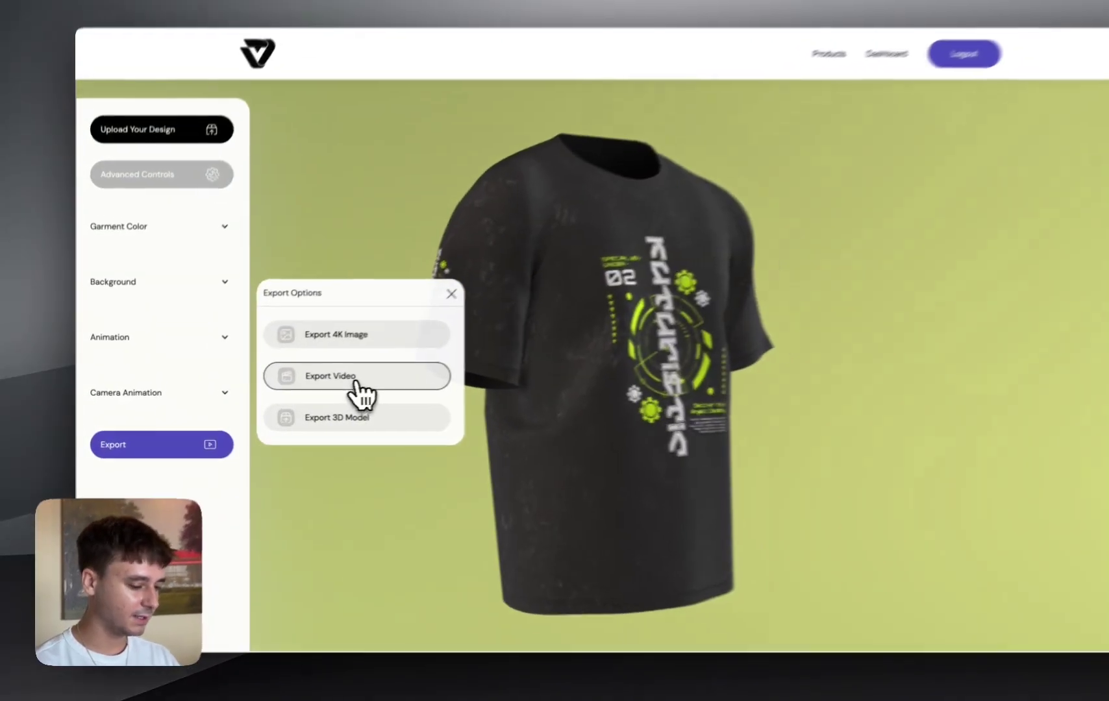
Step: Record the animated mockup and save it as an MP4 video
left_click(317, 387)
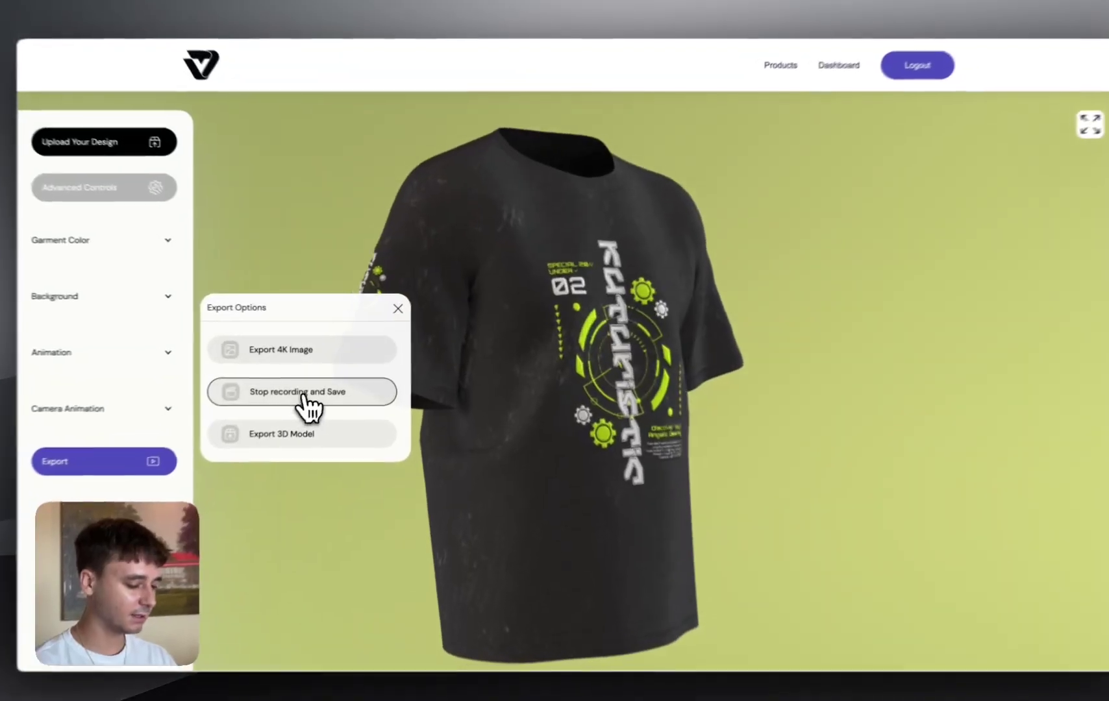
left_click(325, 386)
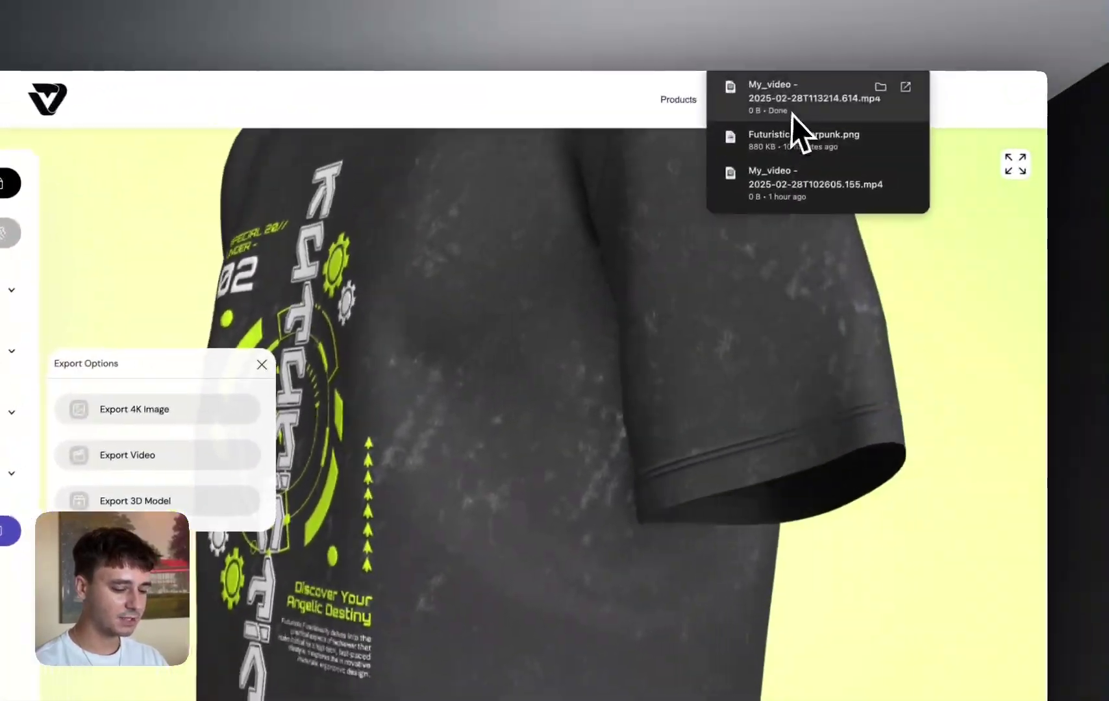